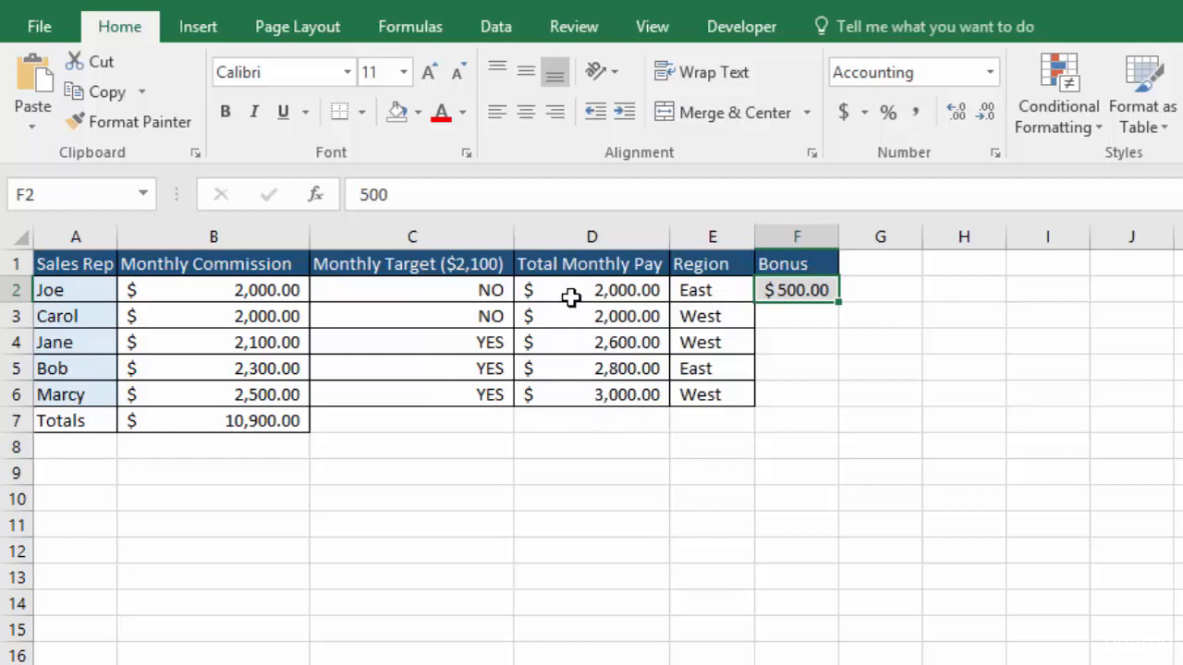
# Step: Start a Greater Than highlight rule for the Total Monthly Pay values in D2:D6
pyautogui.click(571, 292)
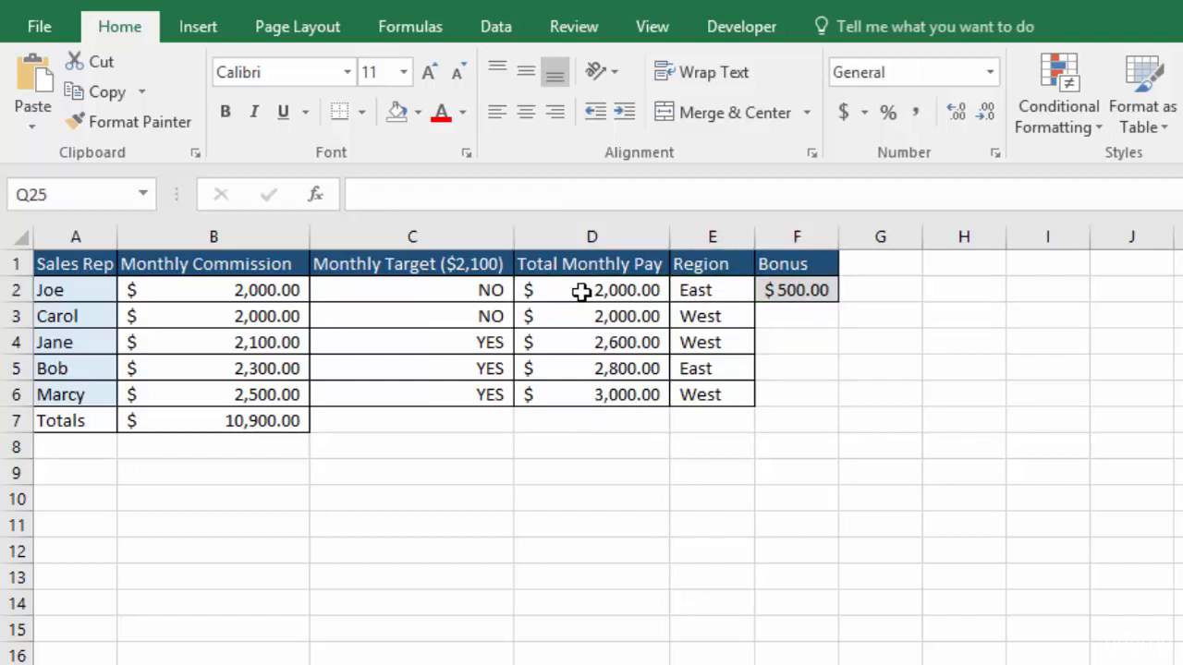
pyautogui.moveTo(581, 292); pyautogui.dragTo(578, 394)
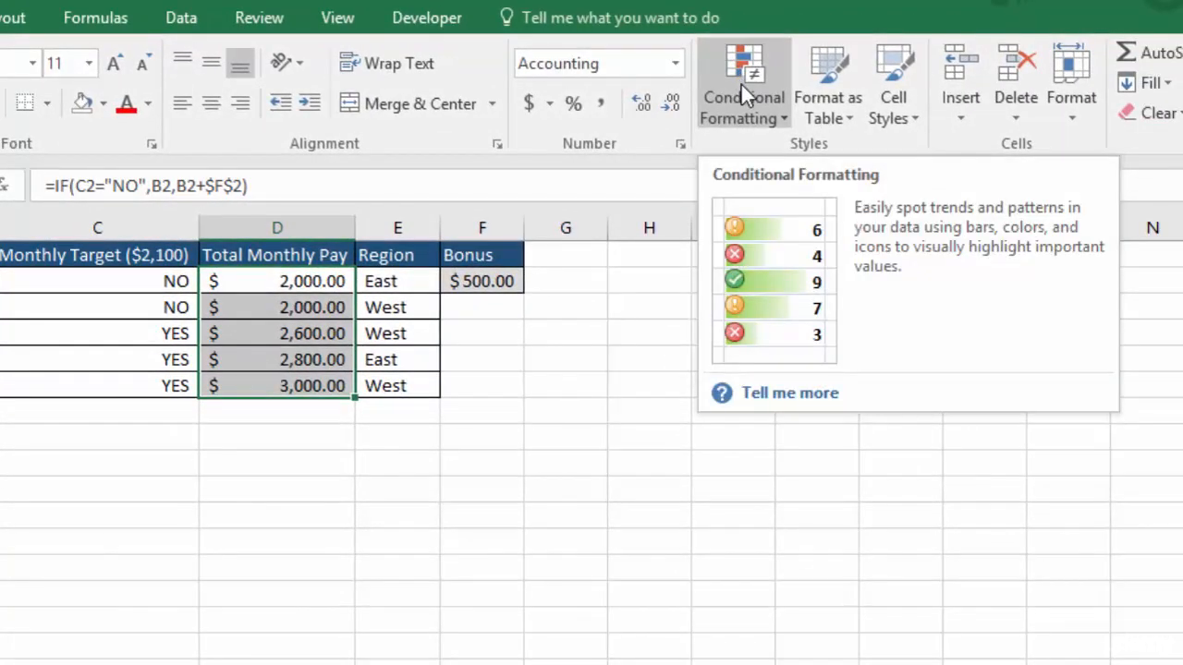
pyautogui.click(740, 82)
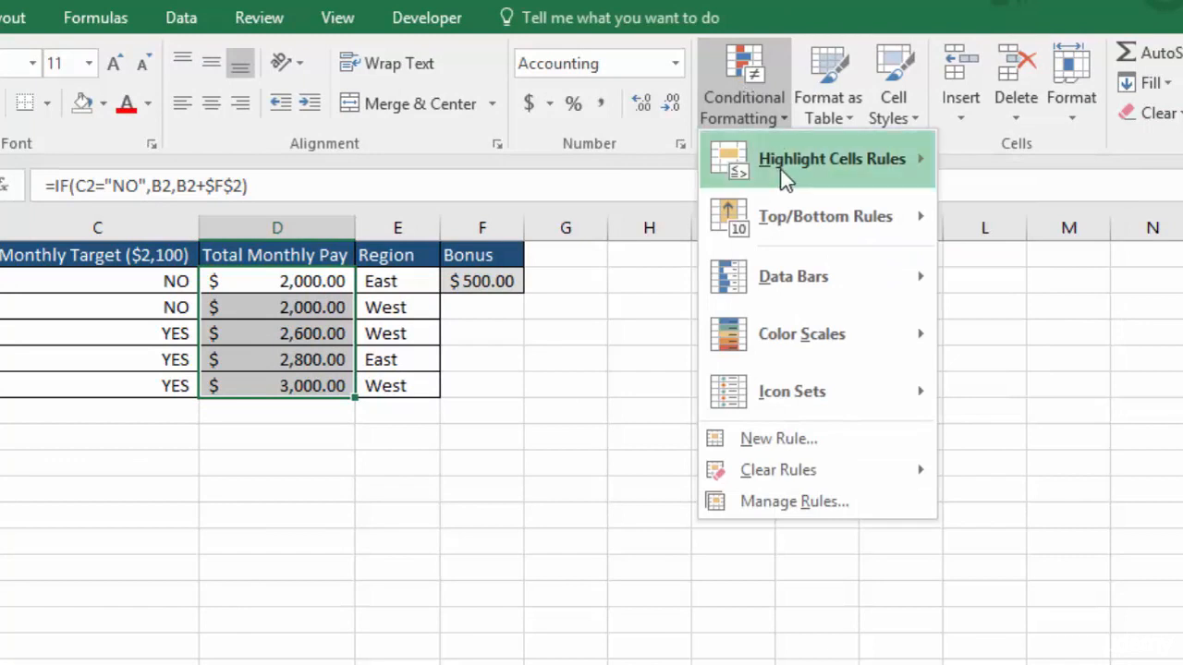
pyautogui.moveTo(790, 159)
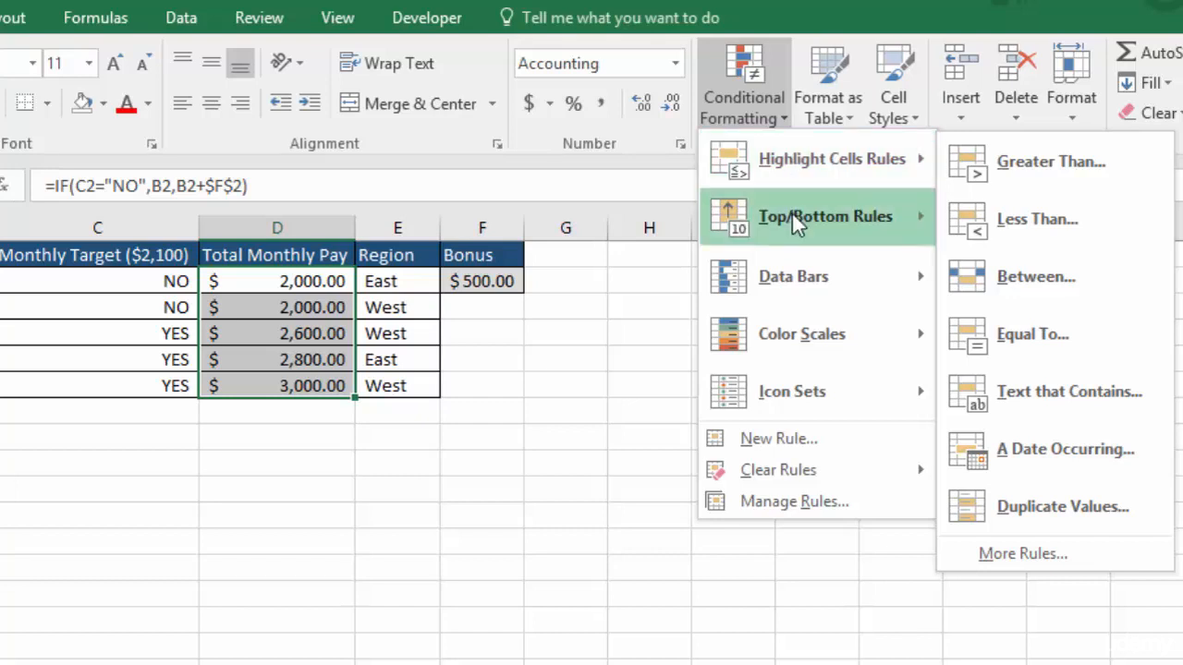
pyautogui.moveTo(790, 214)
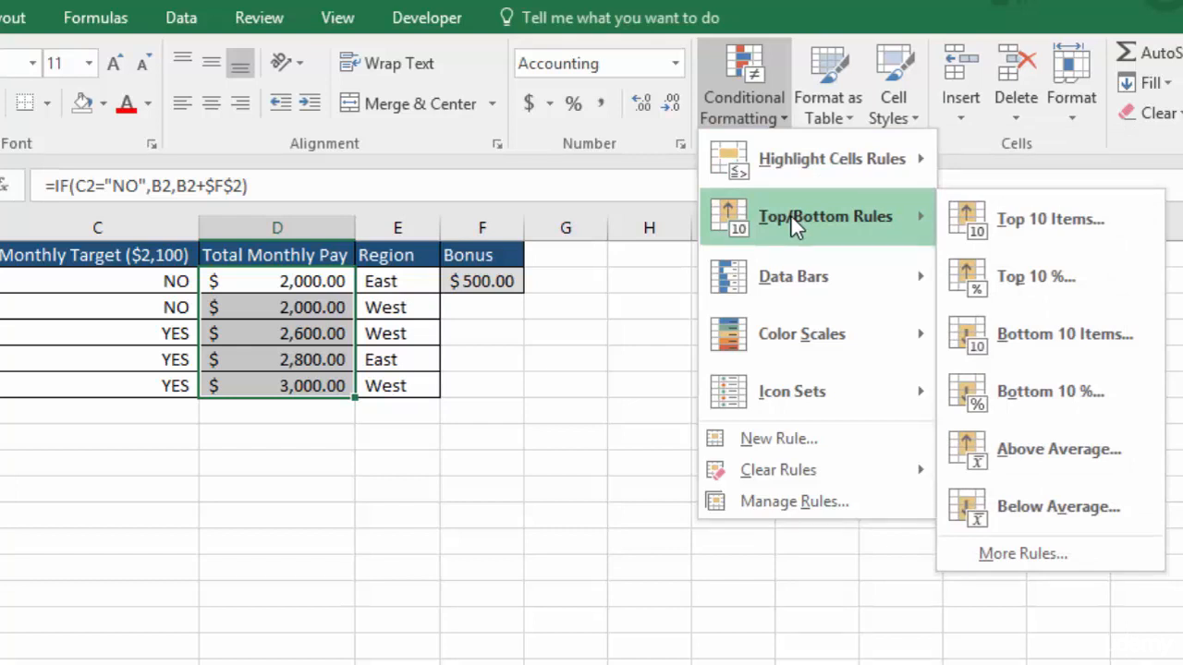
pyautogui.moveTo(796, 281)
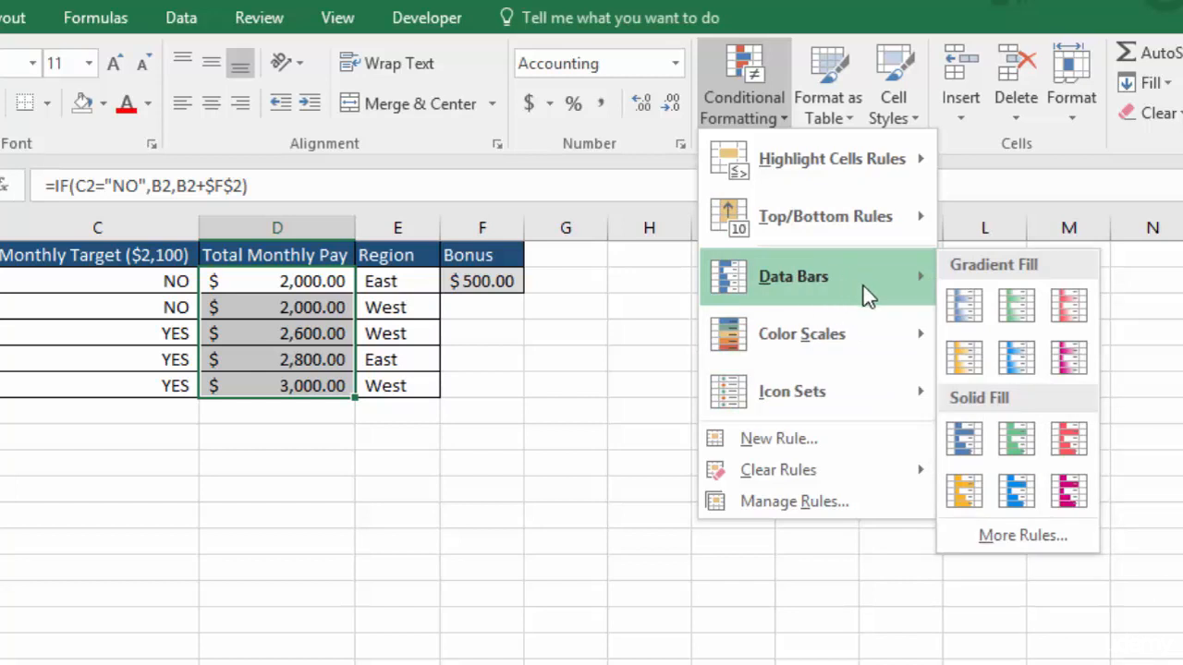
pyautogui.moveTo(833, 339)
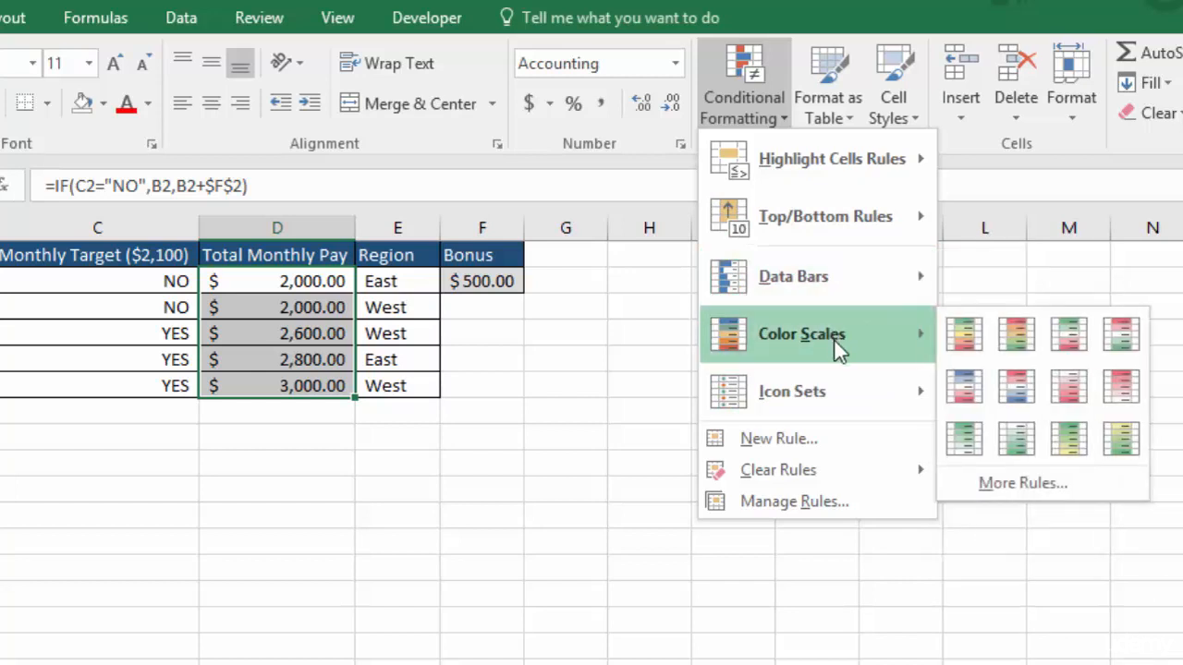
pyautogui.moveTo(814, 395)
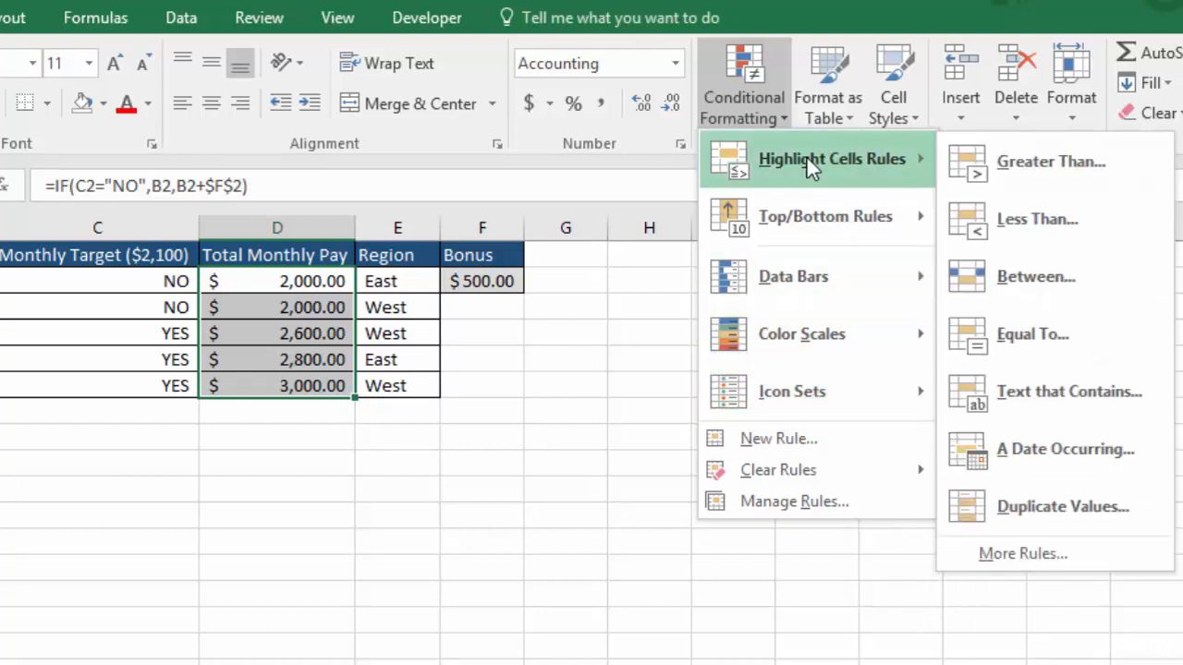
pyautogui.click(1050, 162)
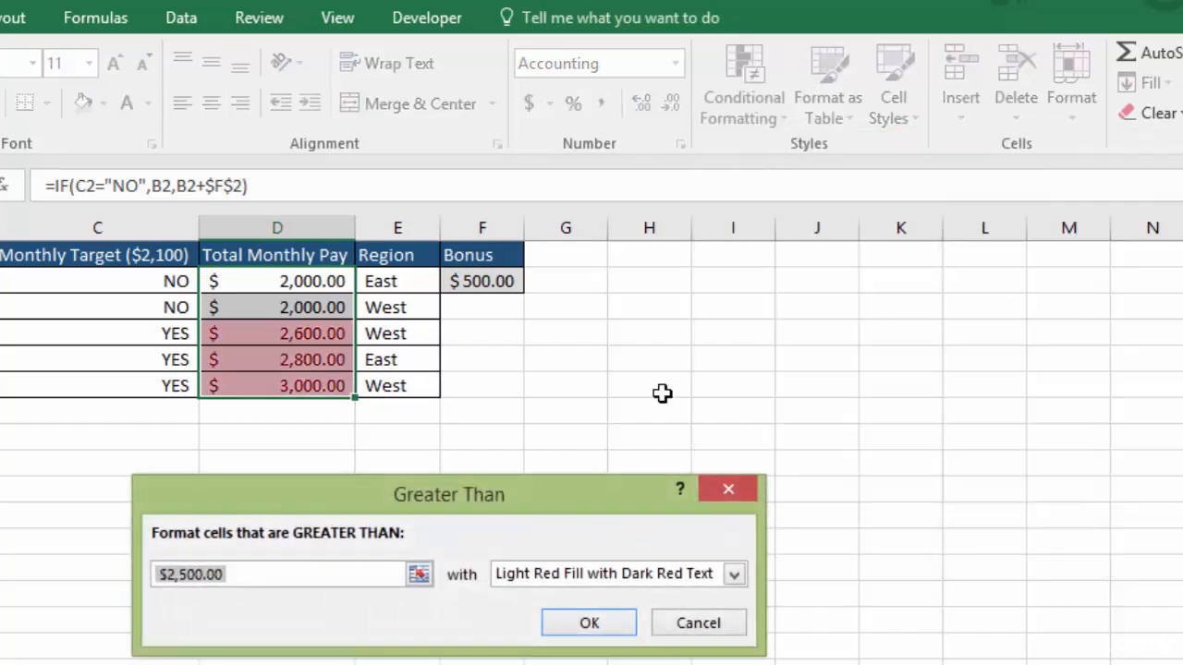
pyautogui.moveTo(587, 498); pyautogui.dragTo(490, 432)
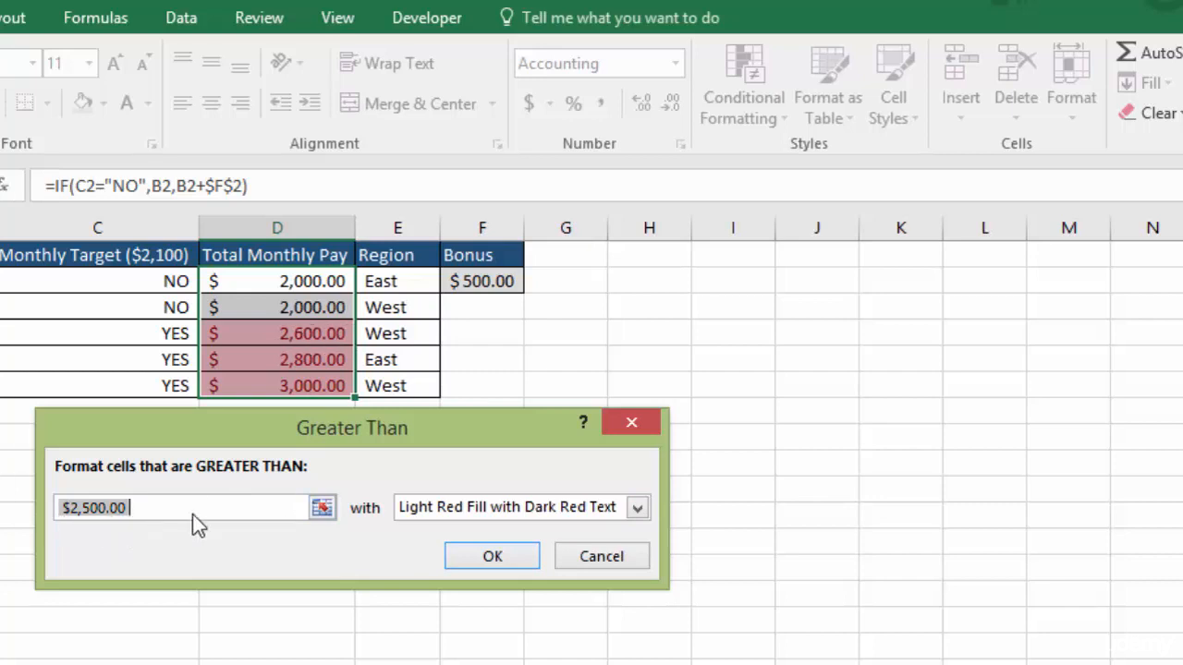
# Step: Preview Yellow Fill with Dark Yellow Text and Red Text as formats for the Greater Than rule
pyautogui.click(638, 509)
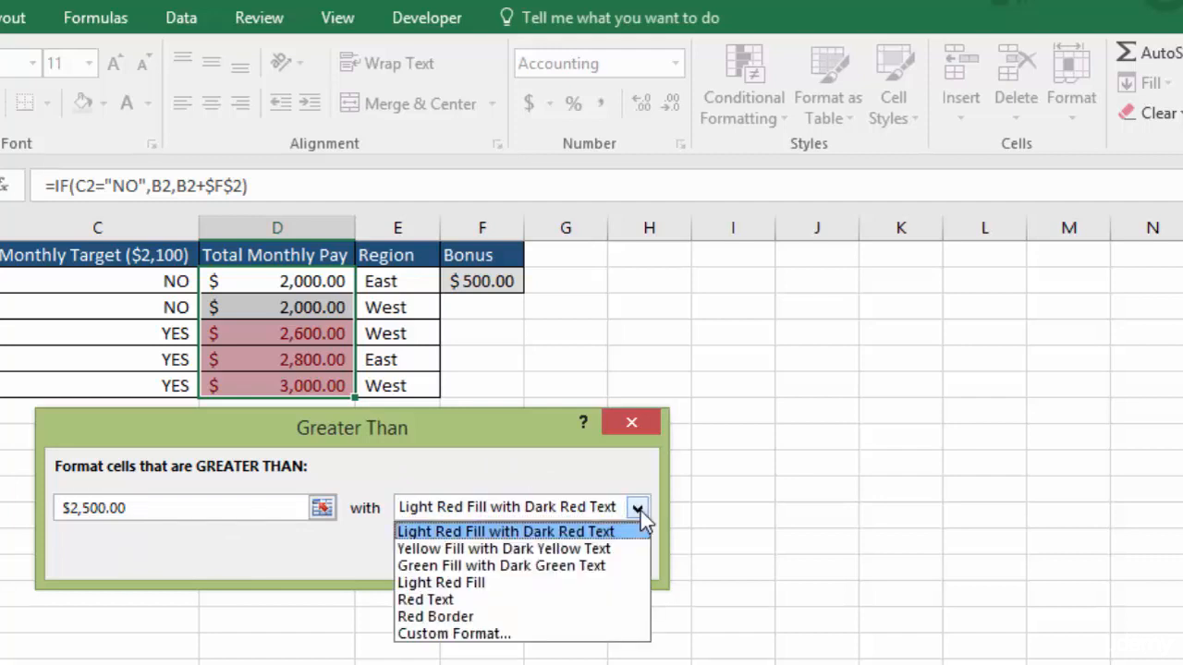
pyautogui.click(598, 549)
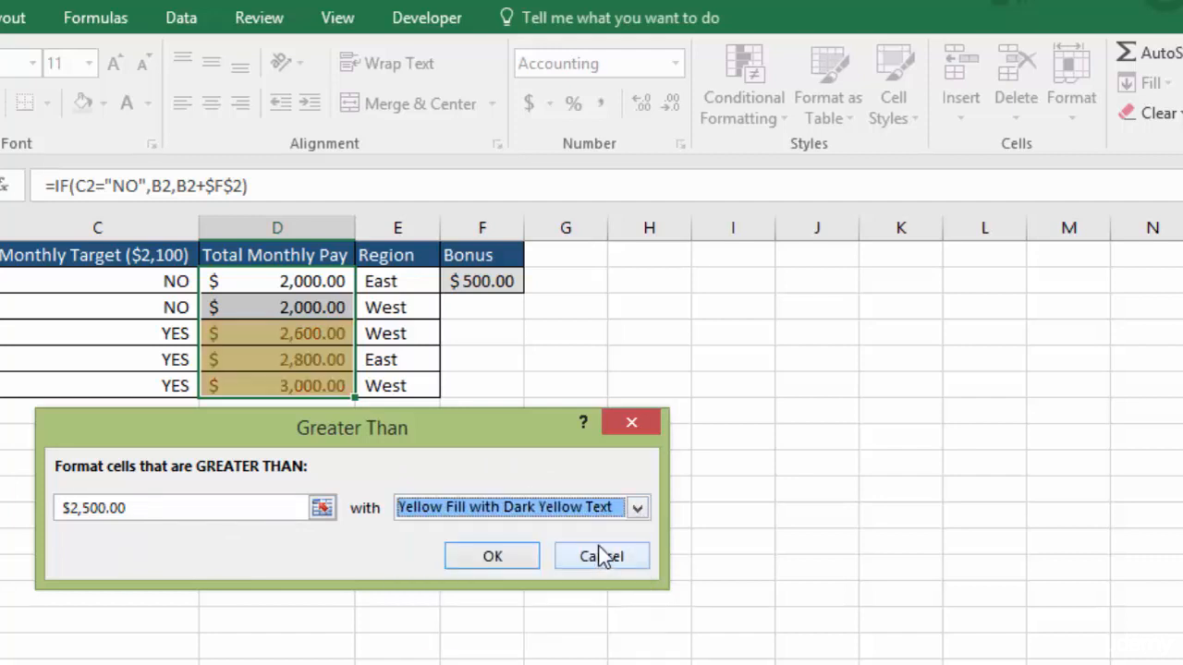
pyautogui.click(646, 507)
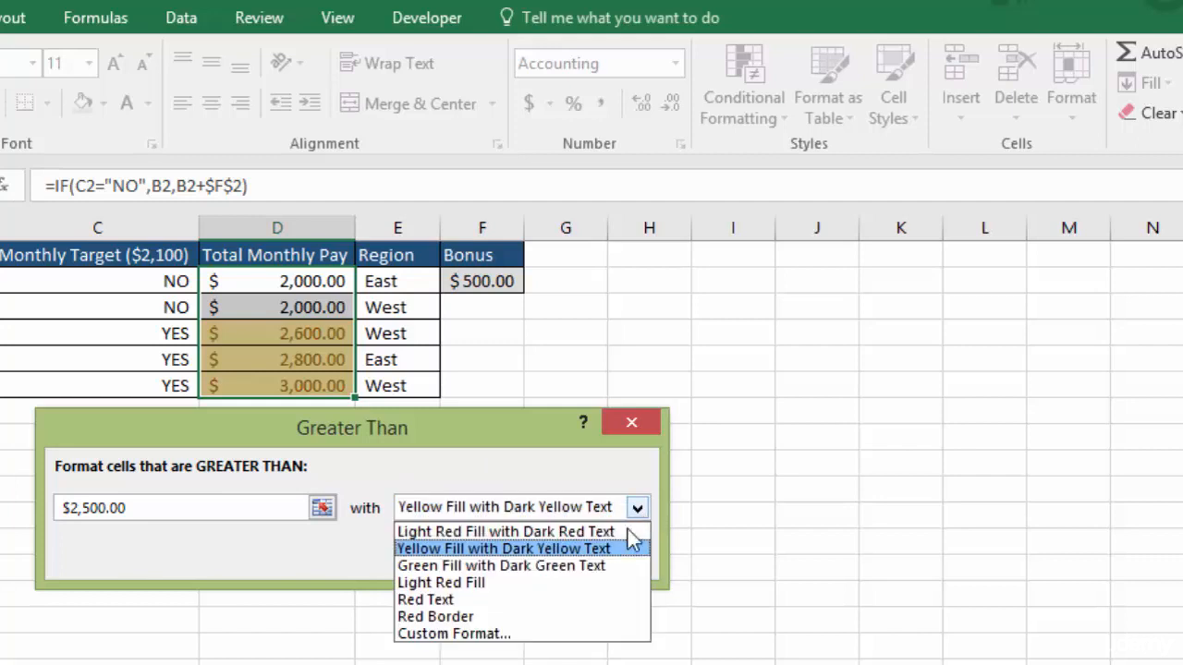
pyautogui.click(469, 599)
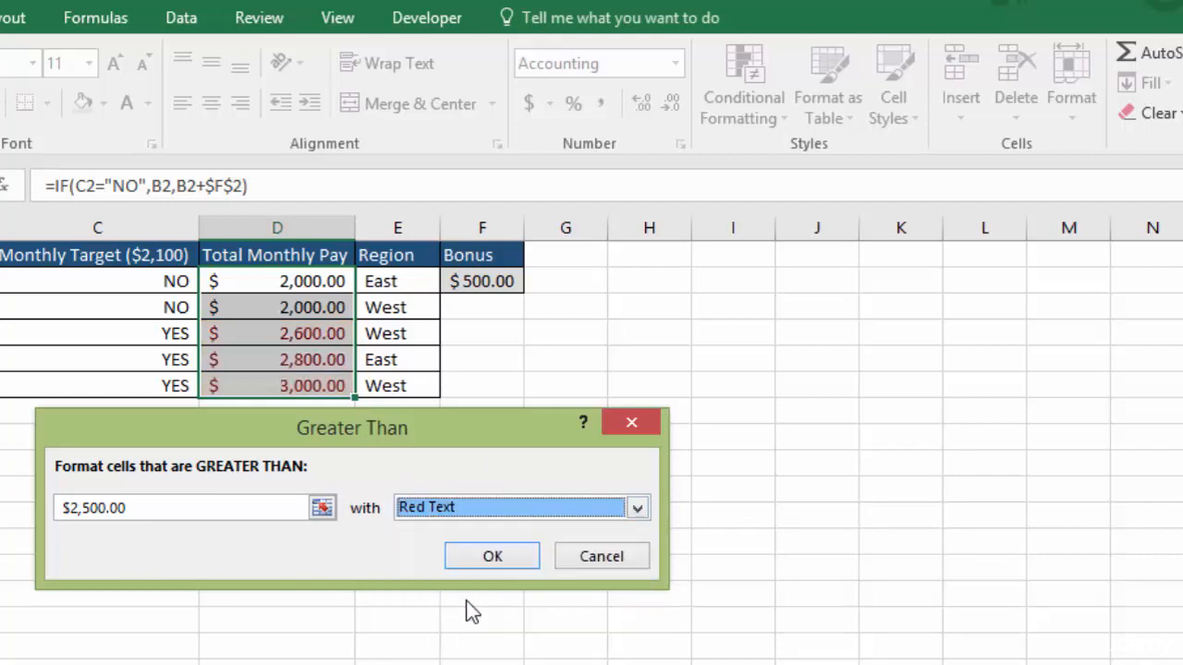
# Step: Apply the Greater Than $2,500.00 rule to D2:D6 using Light Red Fill with Dark Red Text
pyautogui.click(637, 507)
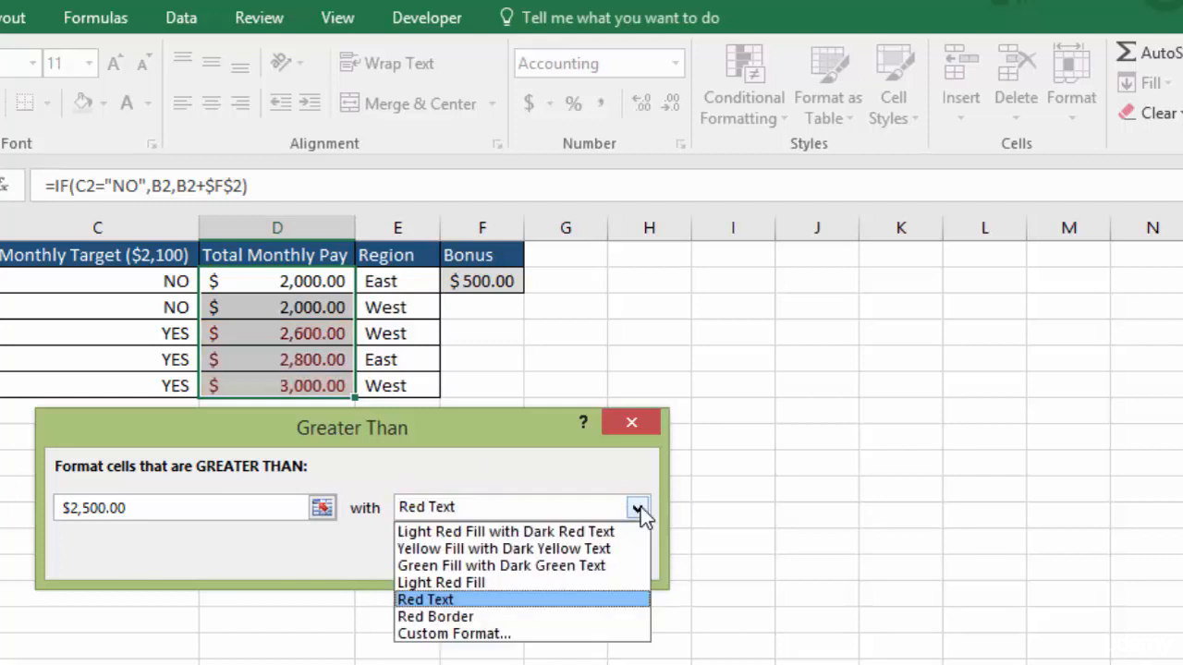
pyautogui.click(540, 545)
pyautogui.click(489, 558)
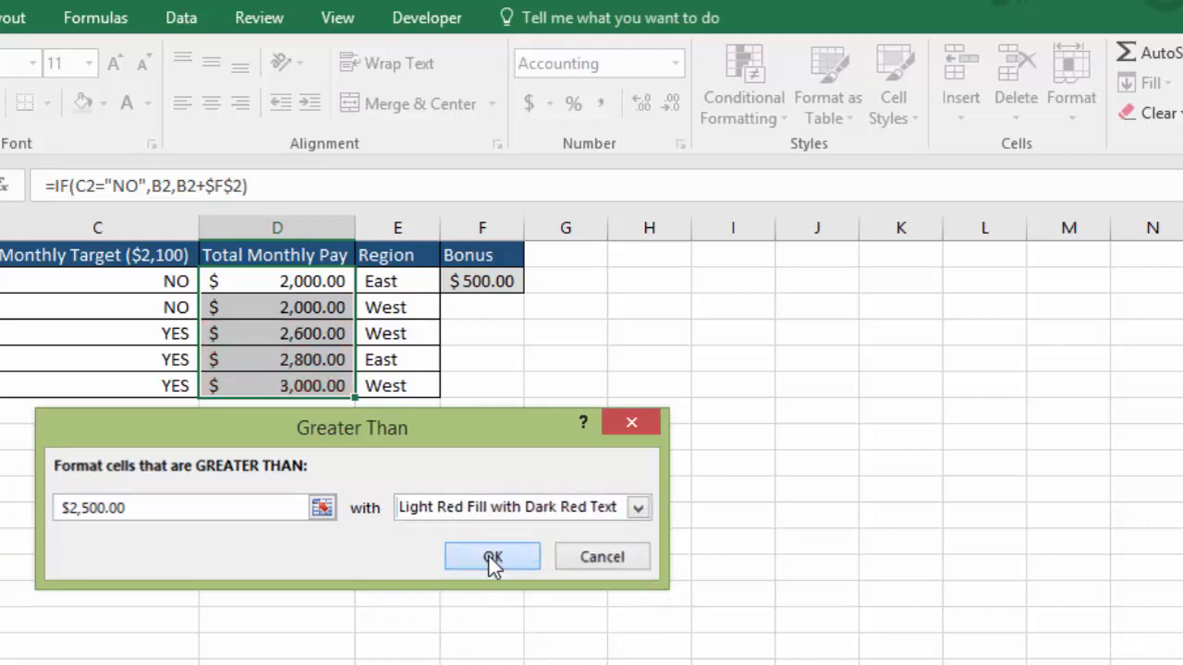
pyautogui.click(564, 351)
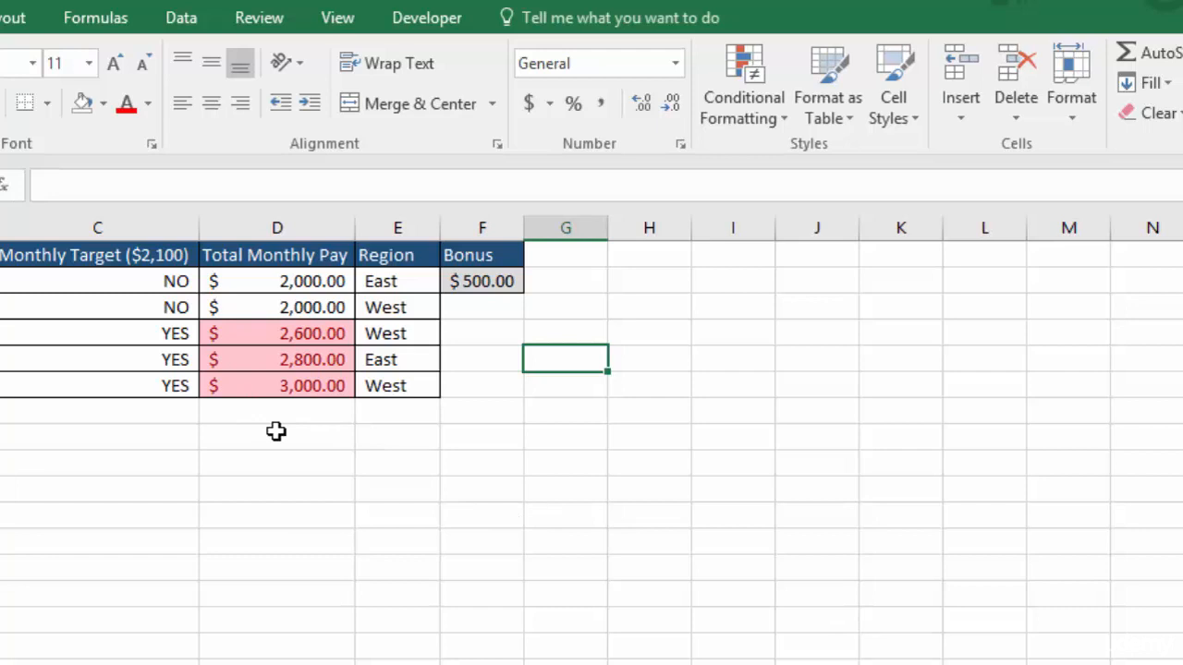
# Step: Undo the Greater Than rule and highlight the top 2 values in D2:D6 using Light Red Fill with Dark Red Text
pyautogui.hotkey('ctrl', 'z')
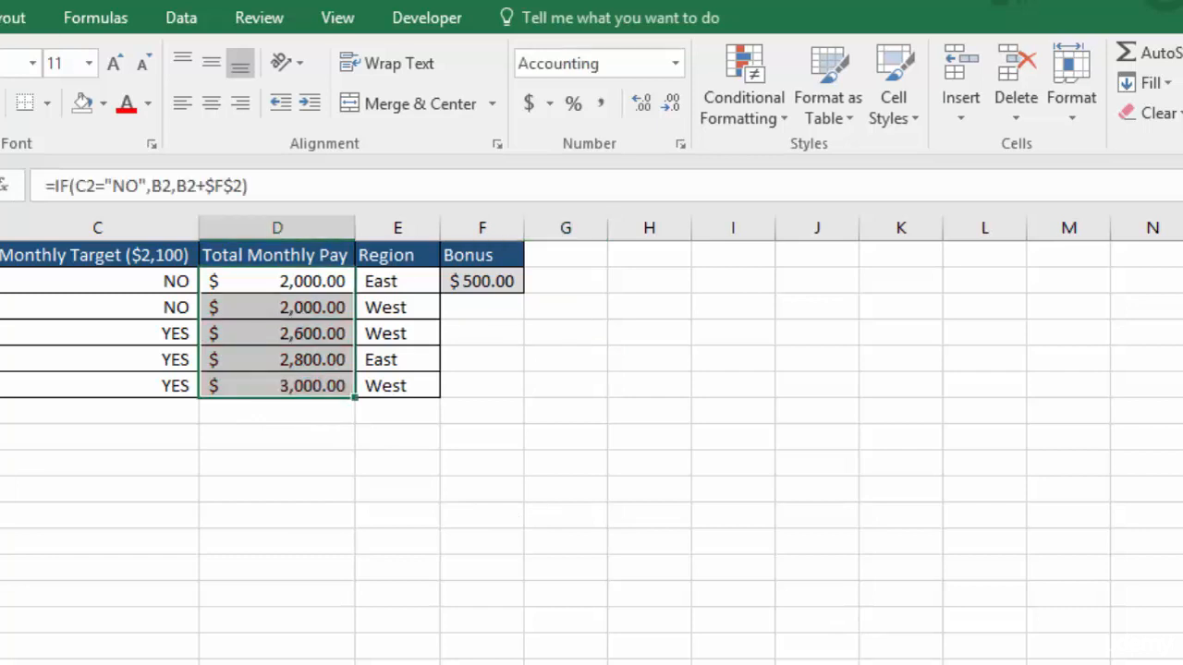
pyautogui.click(741, 72)
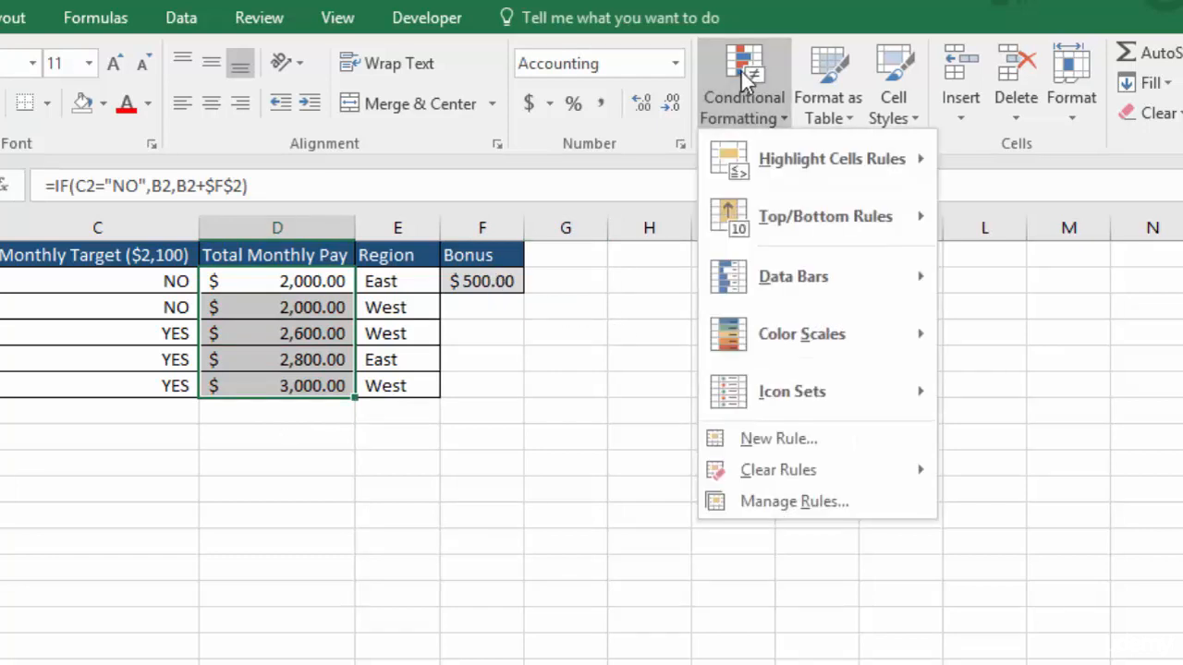
pyautogui.moveTo(808, 218)
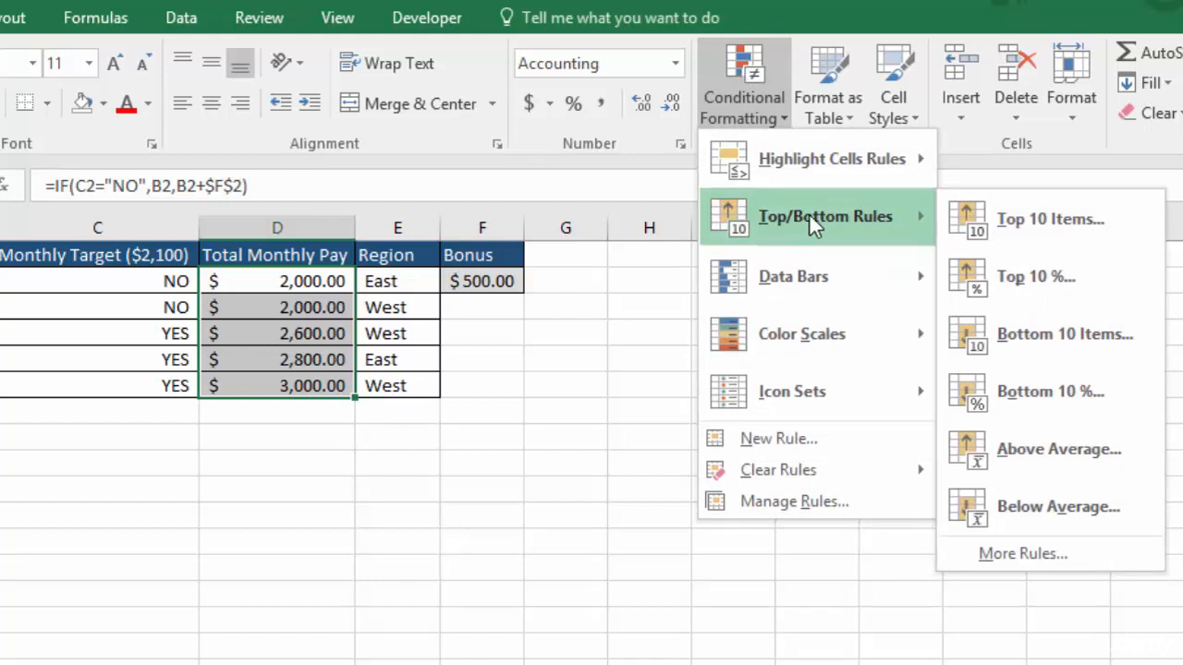
pyautogui.click(1045, 218)
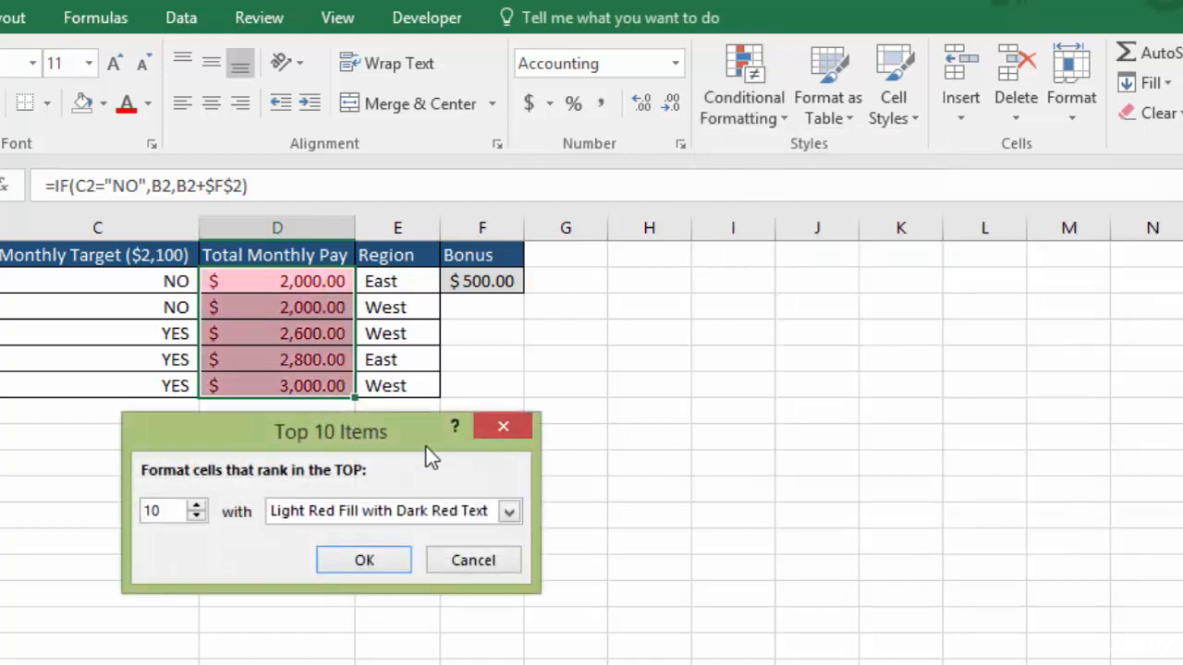
pyautogui.click(196, 517)
pyautogui.click(196, 516)
pyautogui.click(196, 516)
pyautogui.click(196, 517)
pyautogui.click(196, 516)
pyautogui.click(195, 517)
pyautogui.click(196, 517)
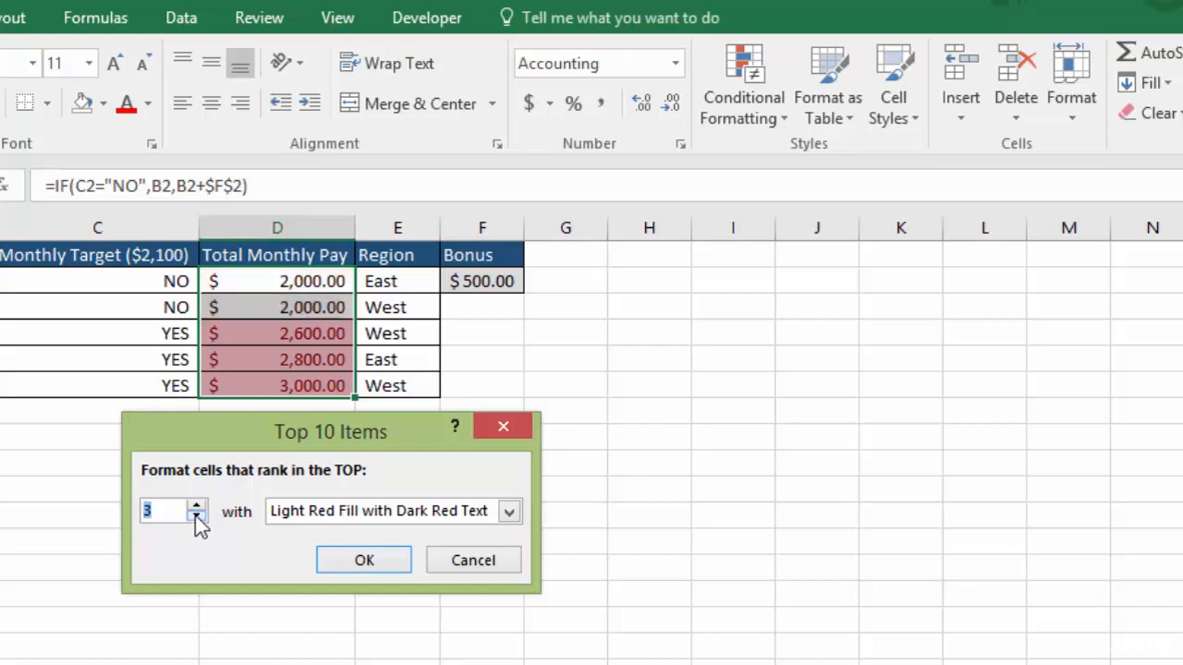
pyautogui.click(196, 516)
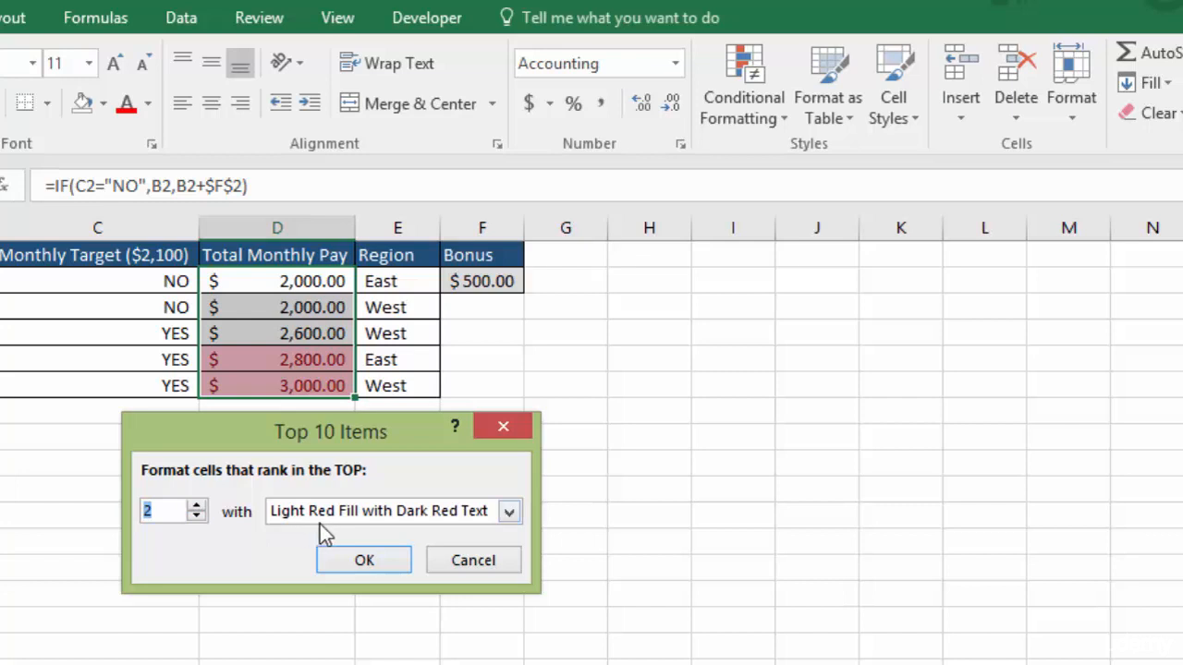
pyautogui.click(366, 568)
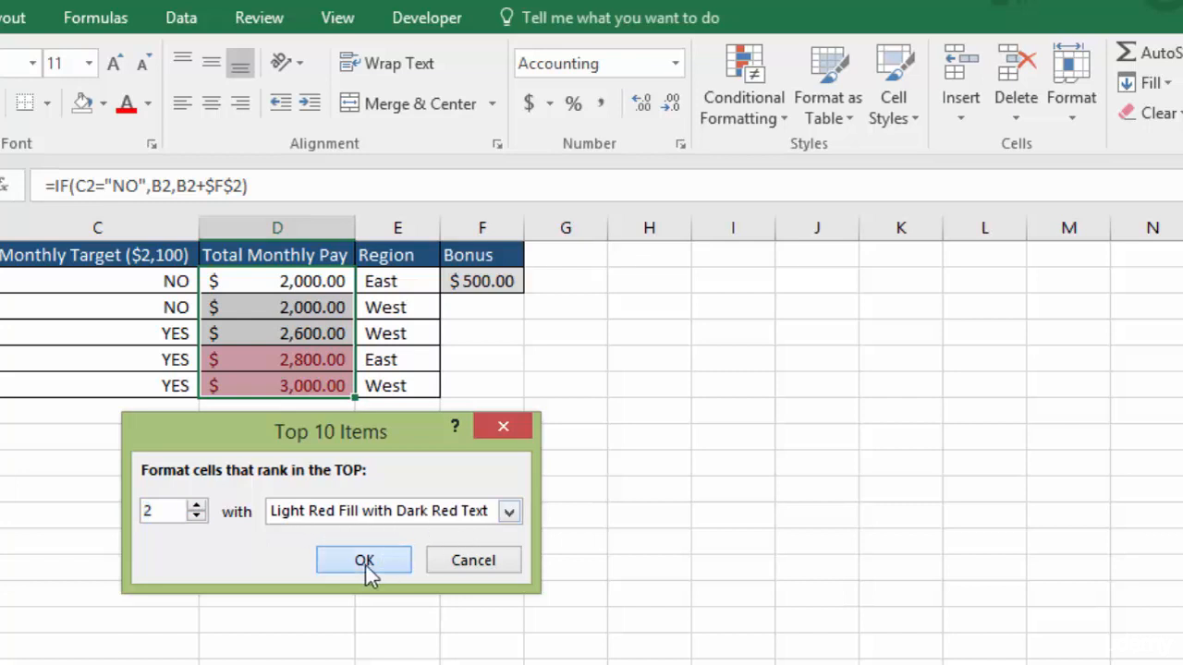
pyautogui.click(457, 457)
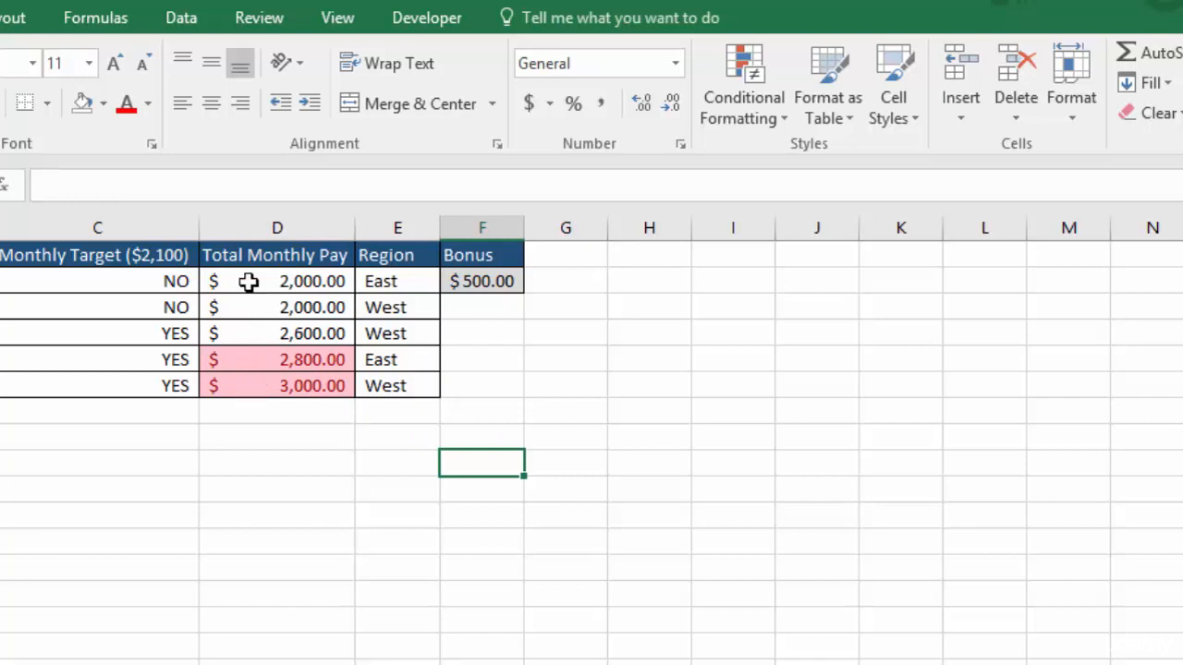
# Step: Add the coloured three-arrow directional icon set to the Total Monthly Pay values in D2:D6
pyautogui.moveTo(249, 281); pyautogui.dragTo(242, 386)
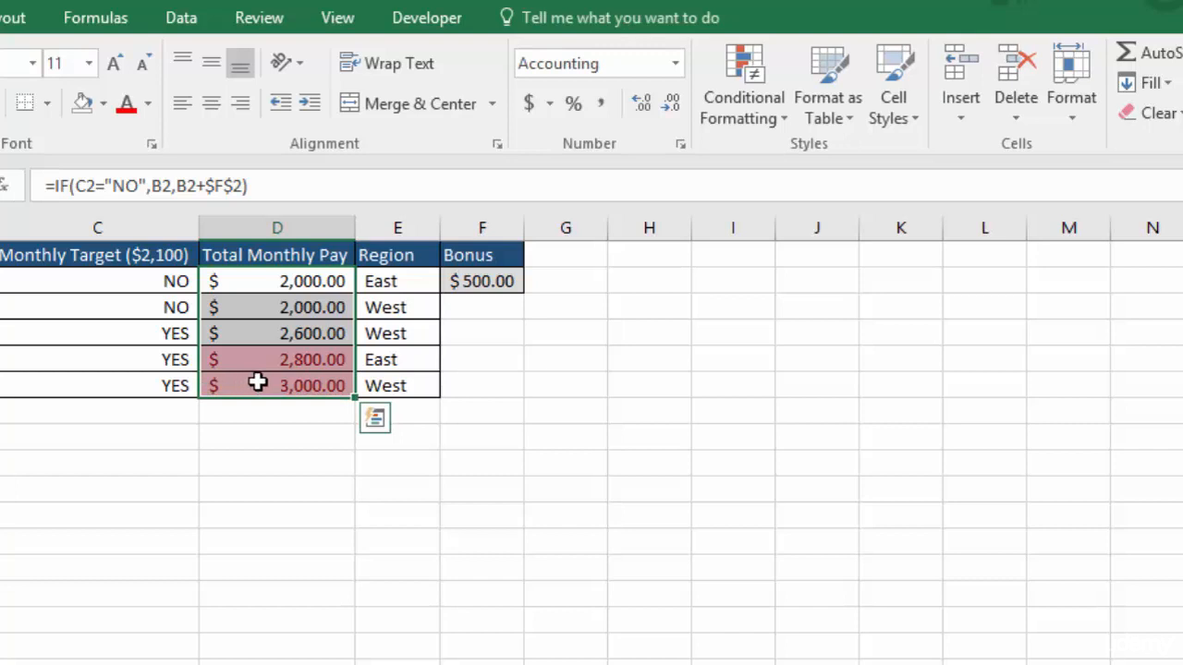
pyautogui.click(742, 74)
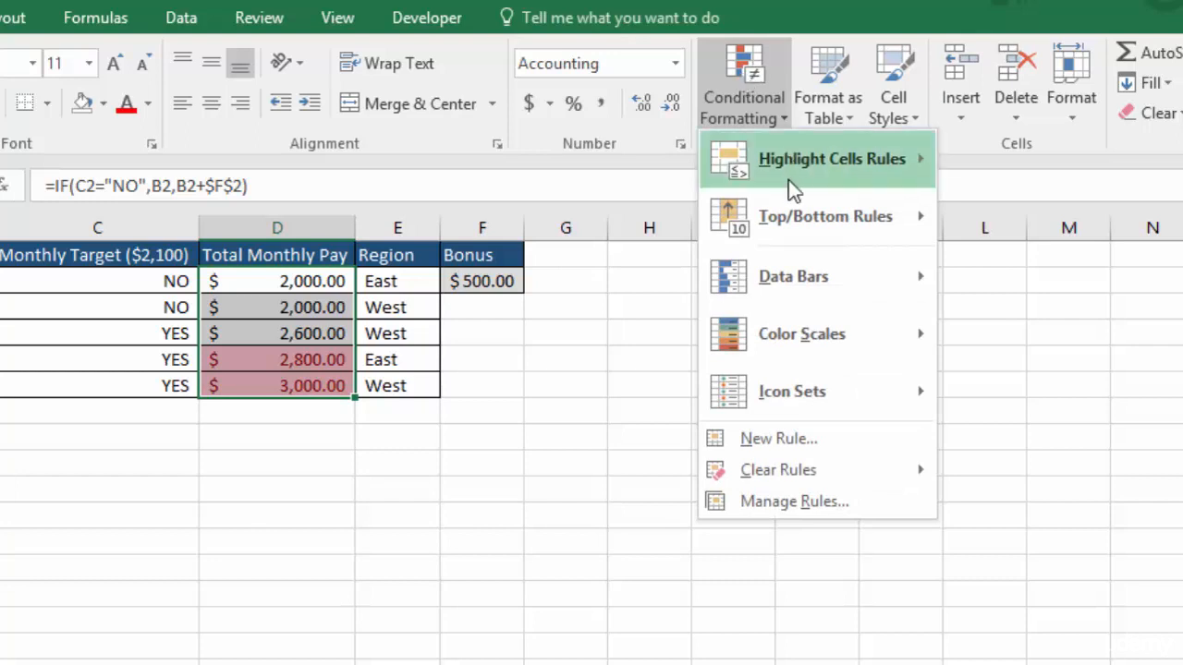
pyautogui.moveTo(781, 281)
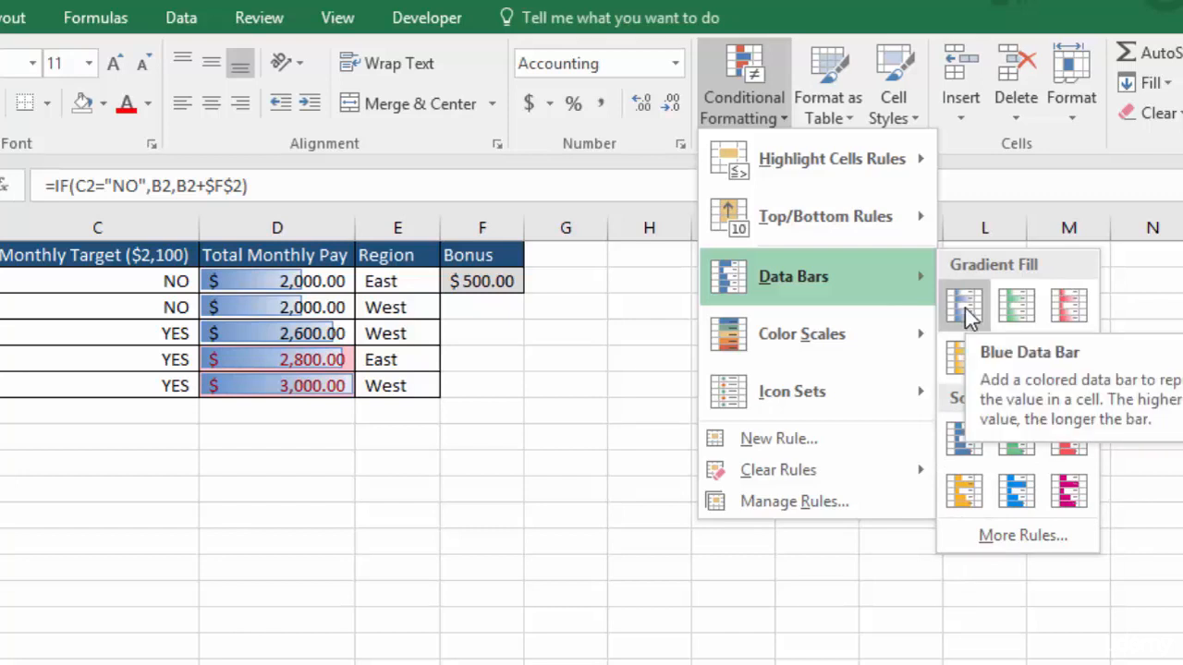
pyautogui.moveTo(789, 392)
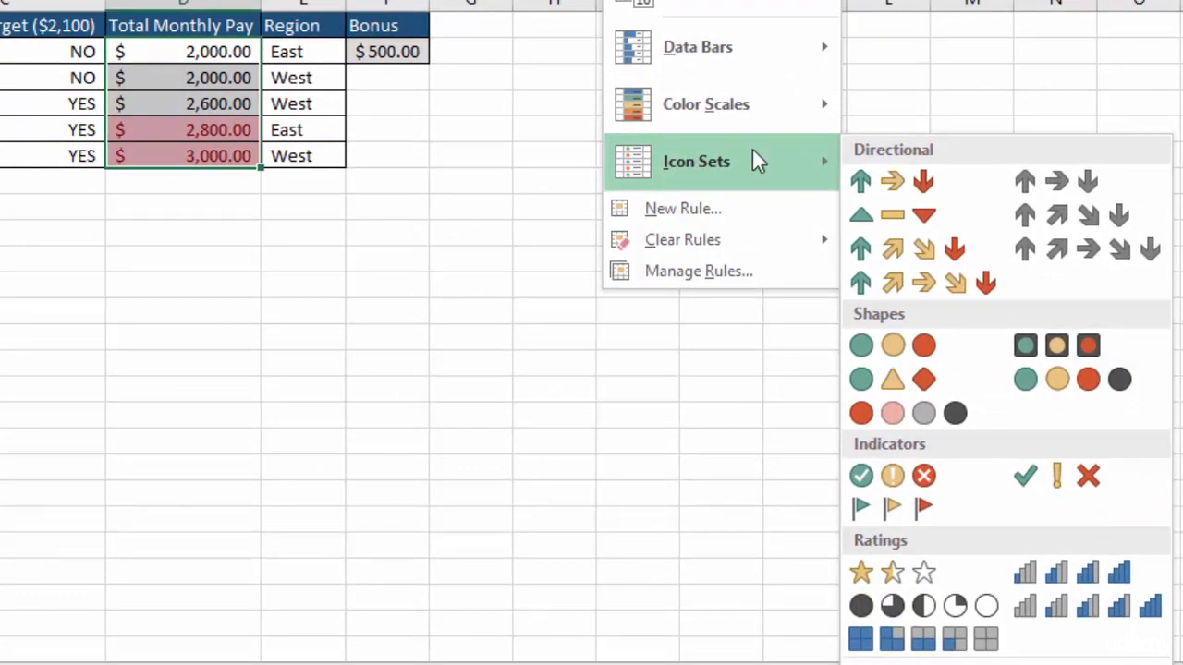
pyautogui.click(922, 184)
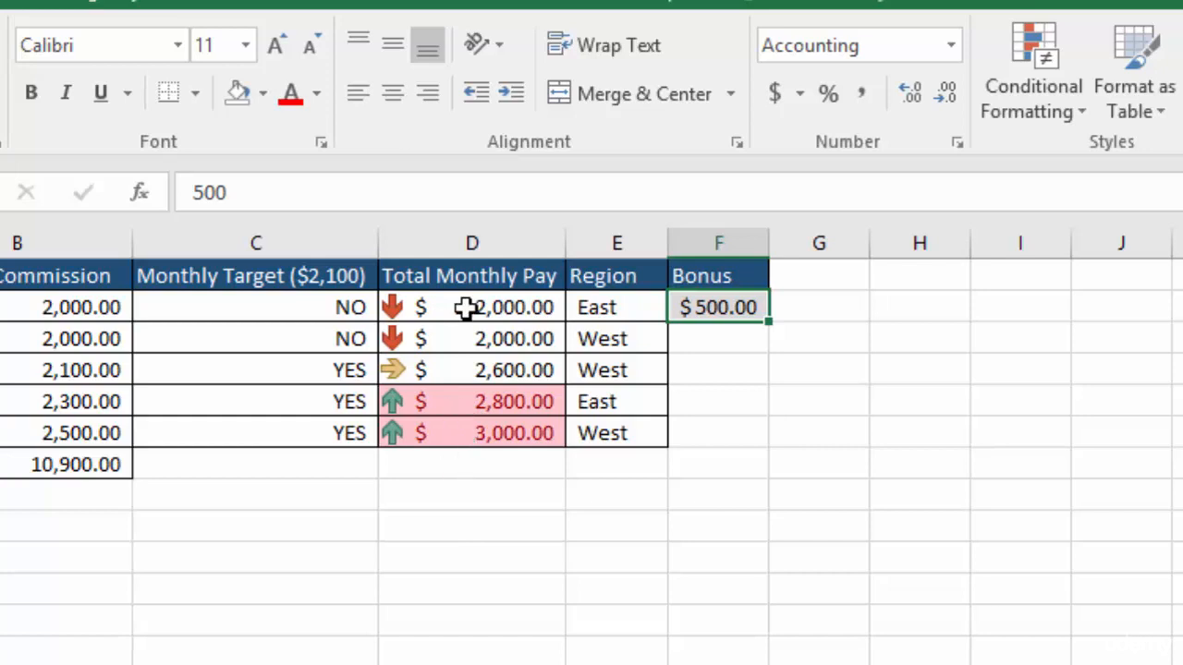
# Step: Delete the Top 2 conditional formatting rule from the Total Monthly Pay values in D2:D6
pyautogui.moveTo(466, 308); pyautogui.dragTo(466, 442)
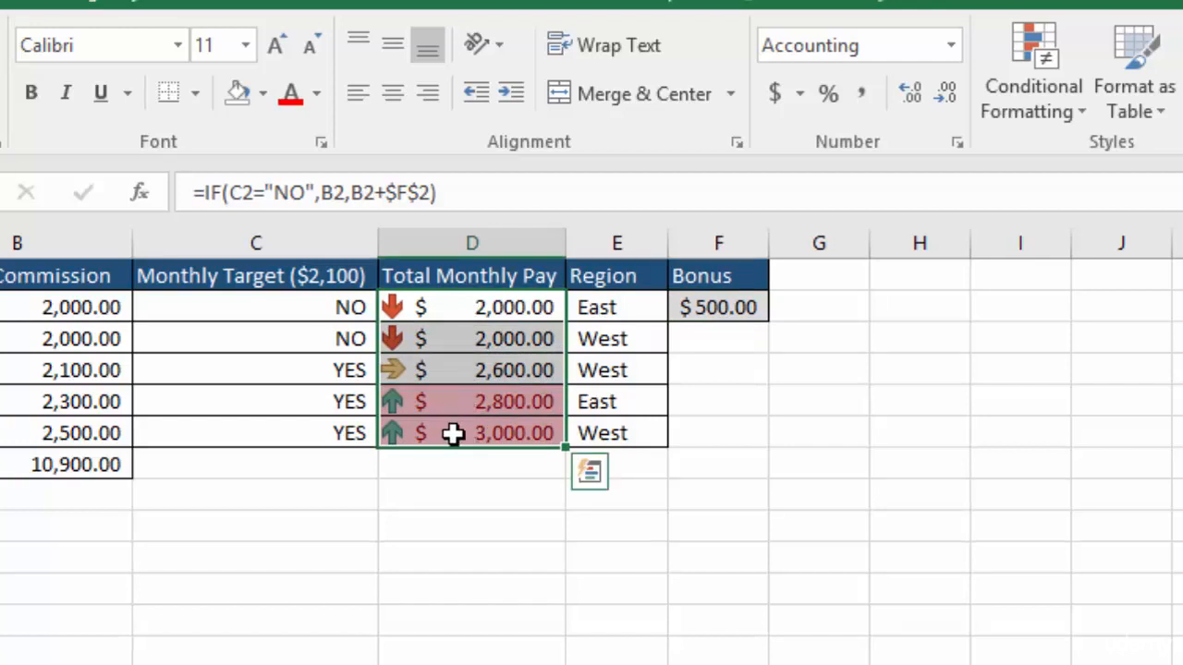
pyautogui.click(1037, 57)
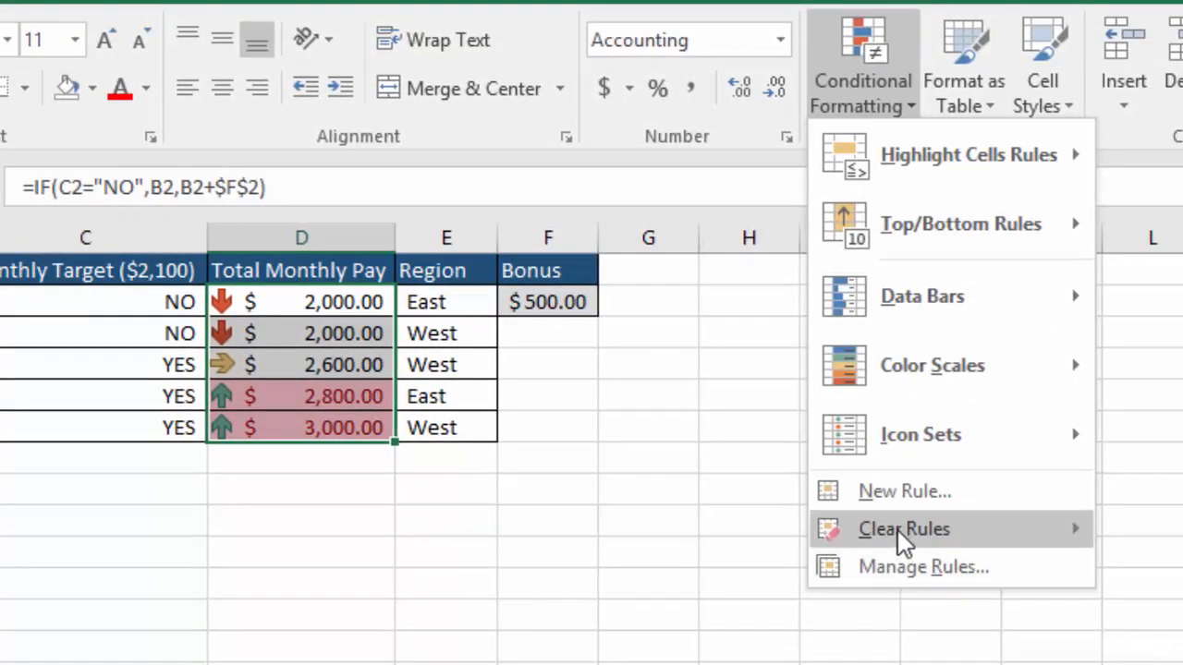
pyautogui.moveTo(899, 532)
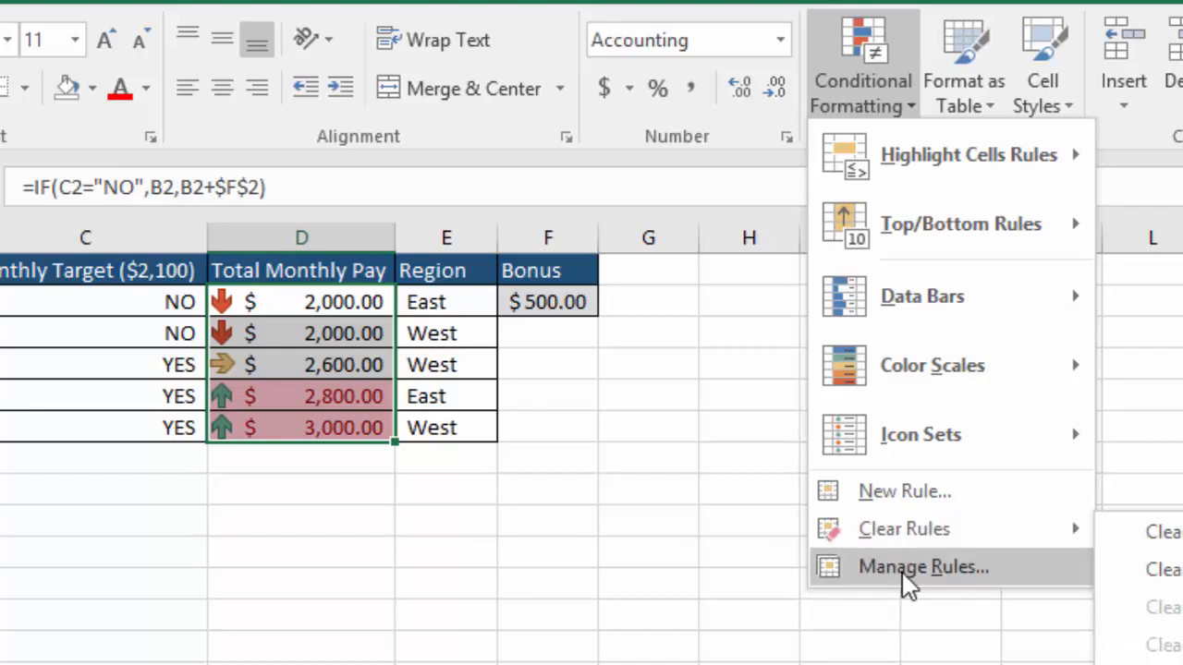
pyautogui.click(903, 568)
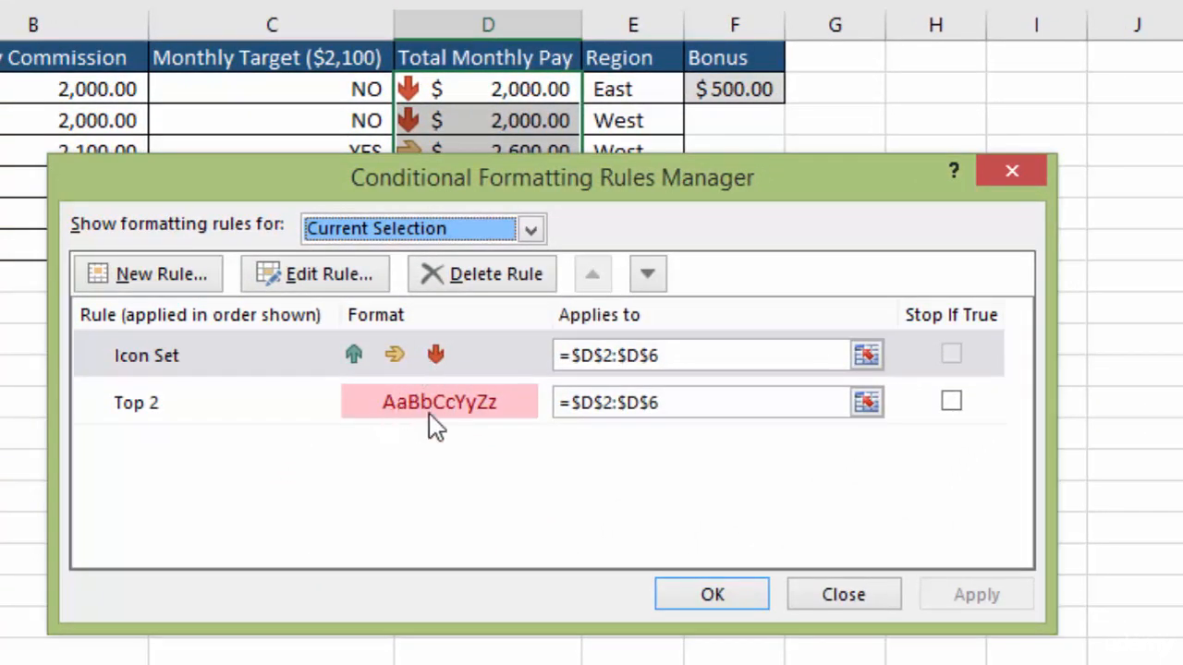
pyautogui.click(268, 413)
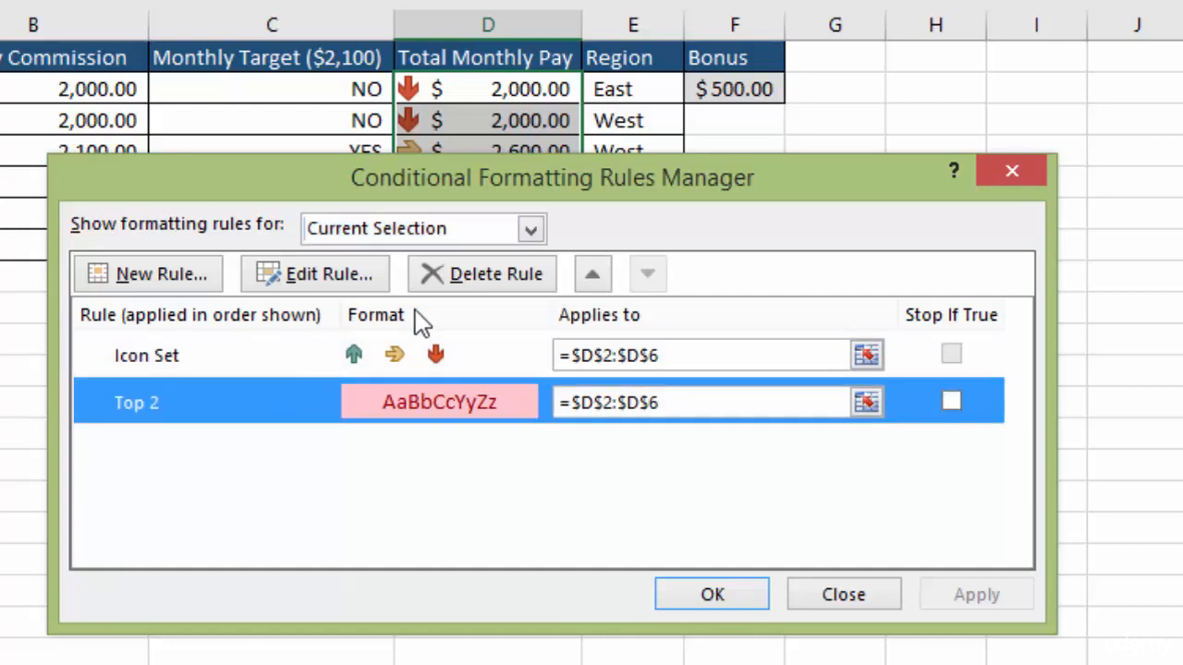
pyautogui.click(481, 275)
pyautogui.click(708, 595)
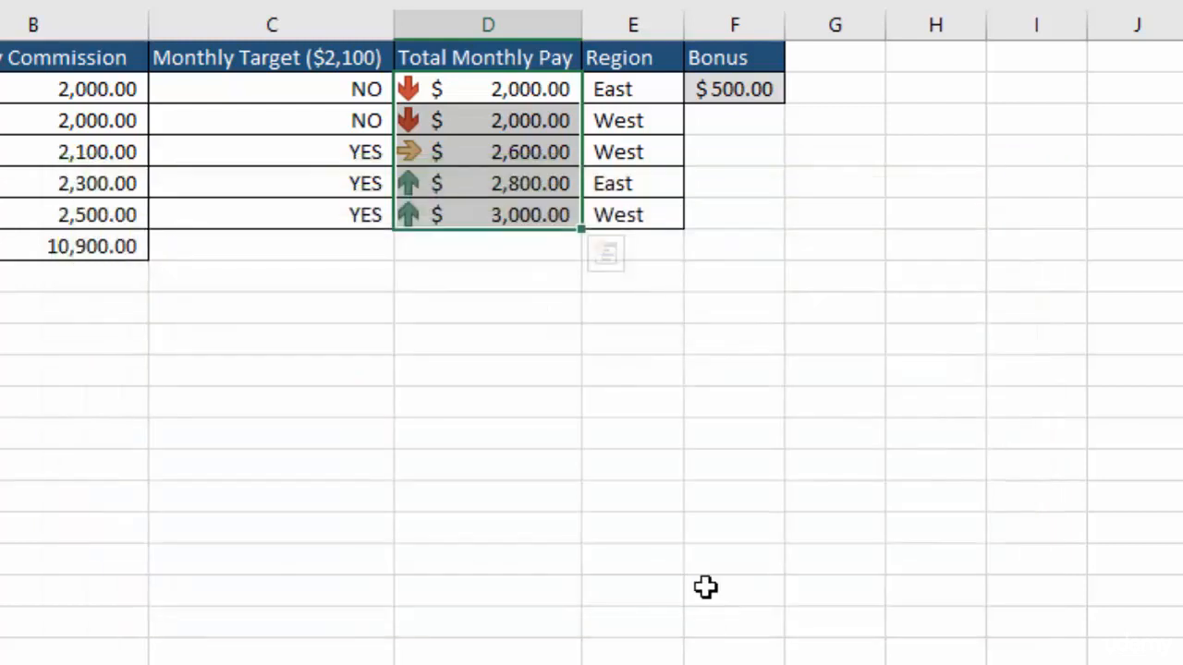
pyautogui.click(842, 251)
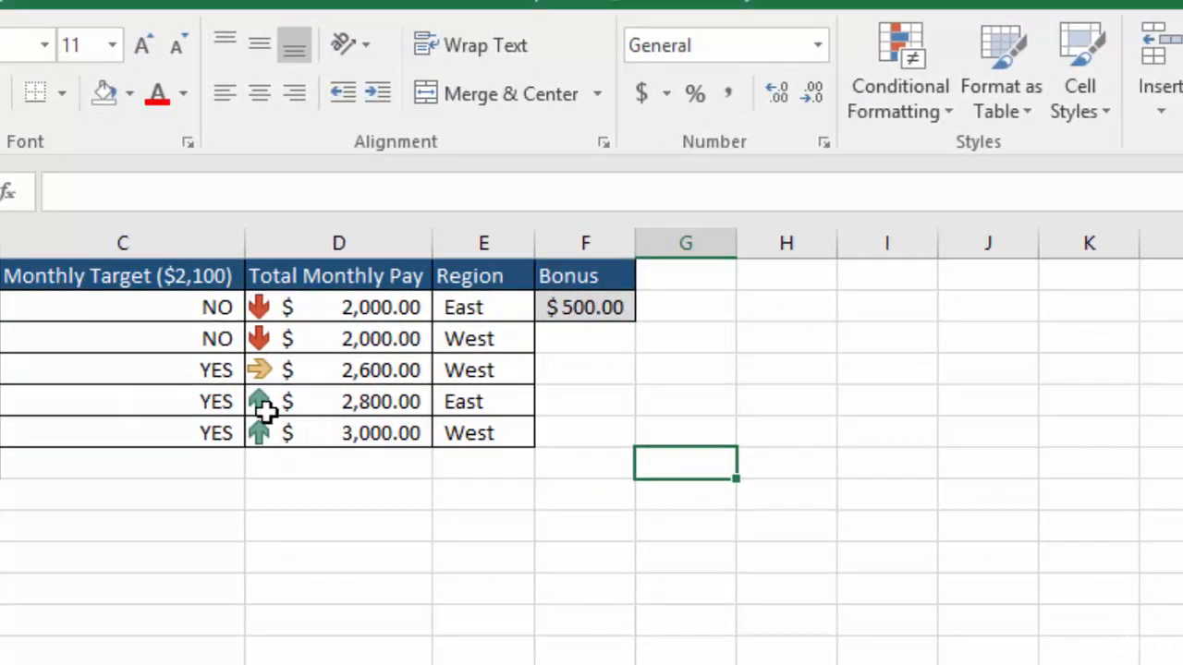
# Step: Create a formula-based conditional formatting rule for D2:D6 with the formula =and(E2="west",D2>2500)
pyautogui.moveTo(339, 307); pyautogui.dragTo(338, 432)
pyautogui.click(889, 63)
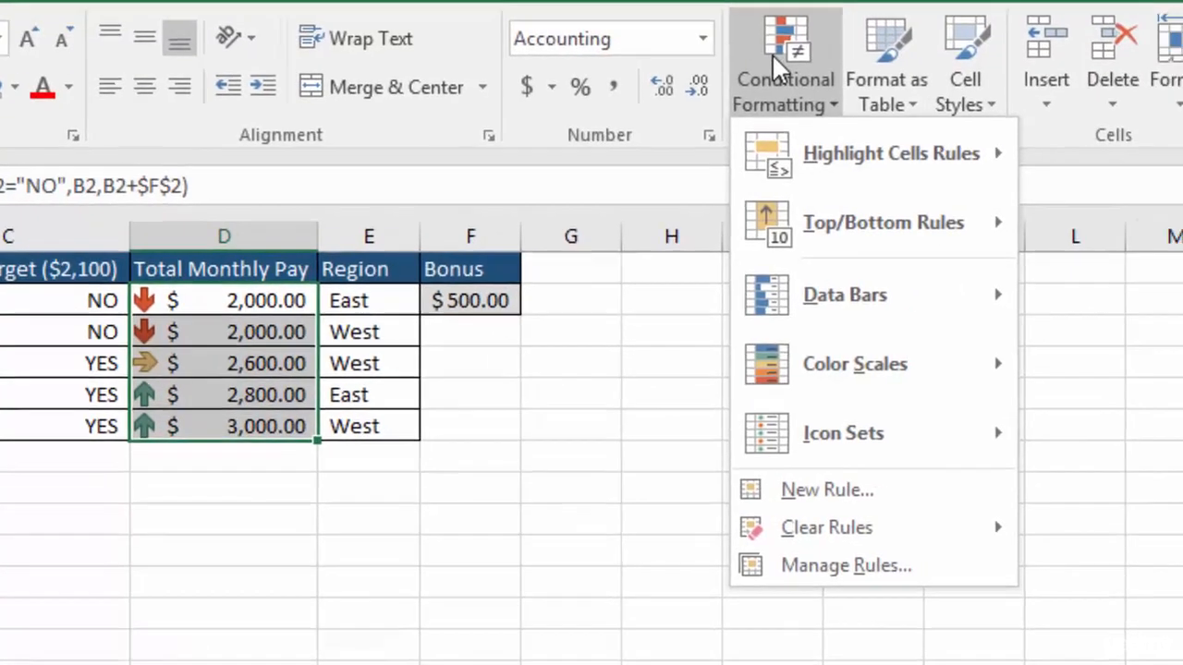
pyautogui.moveTo(965, 311)
pyautogui.moveTo(800, 366)
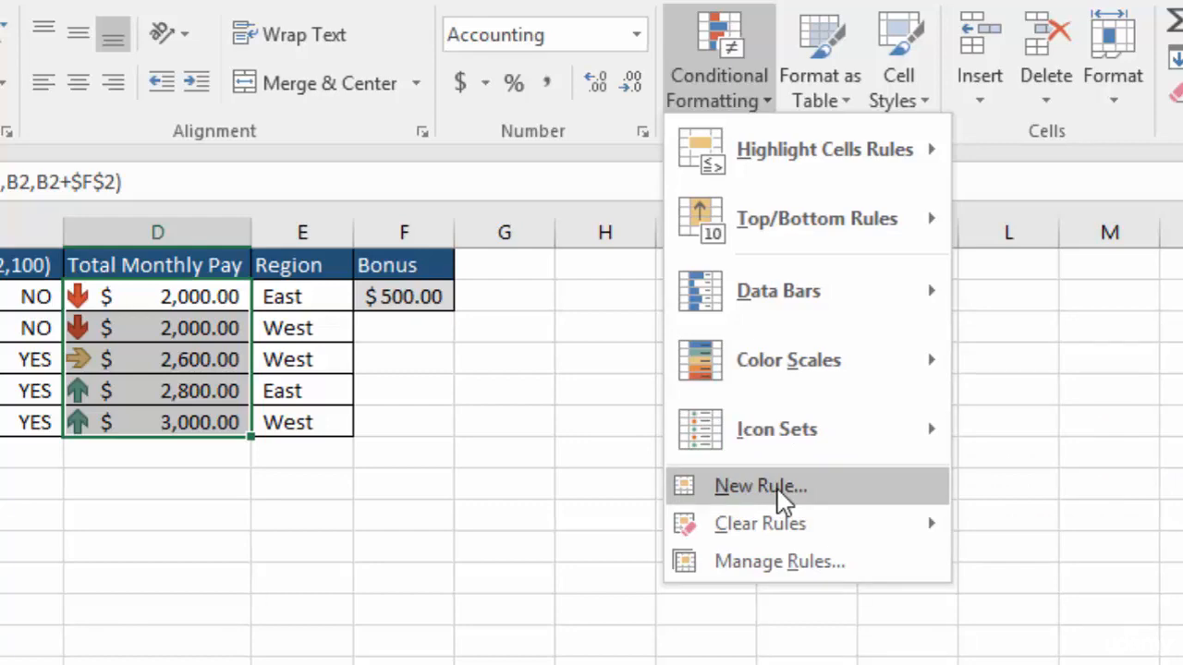
pyautogui.click(781, 499)
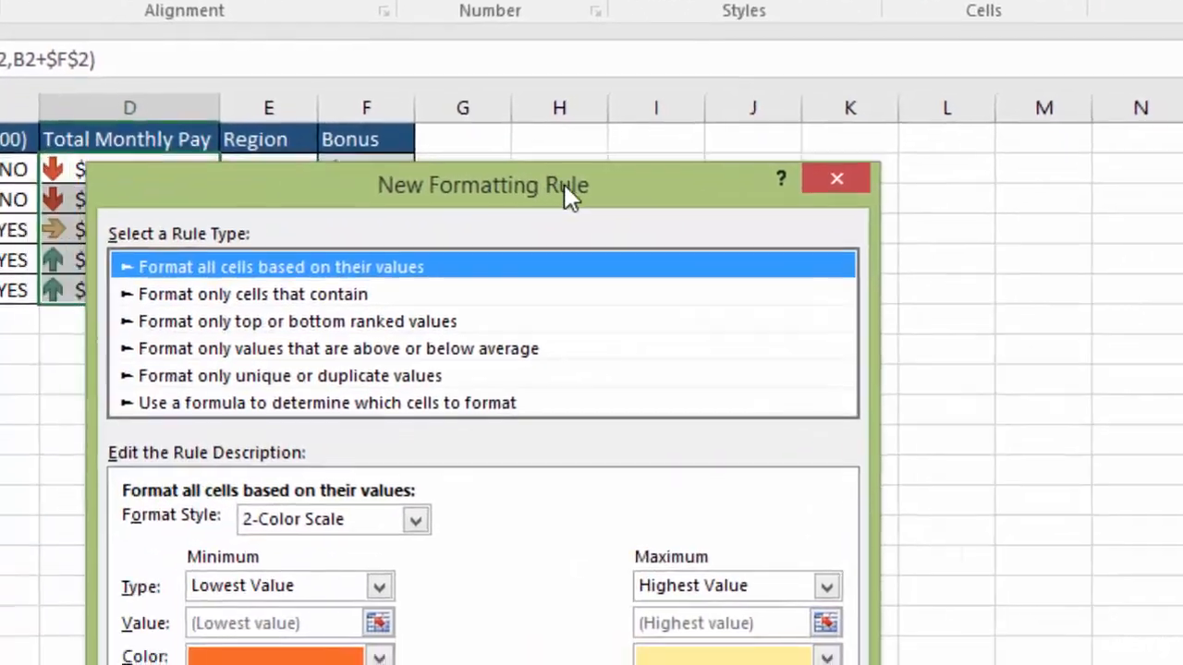
pyautogui.moveTo(563, 184); pyautogui.dragTo(711, 78)
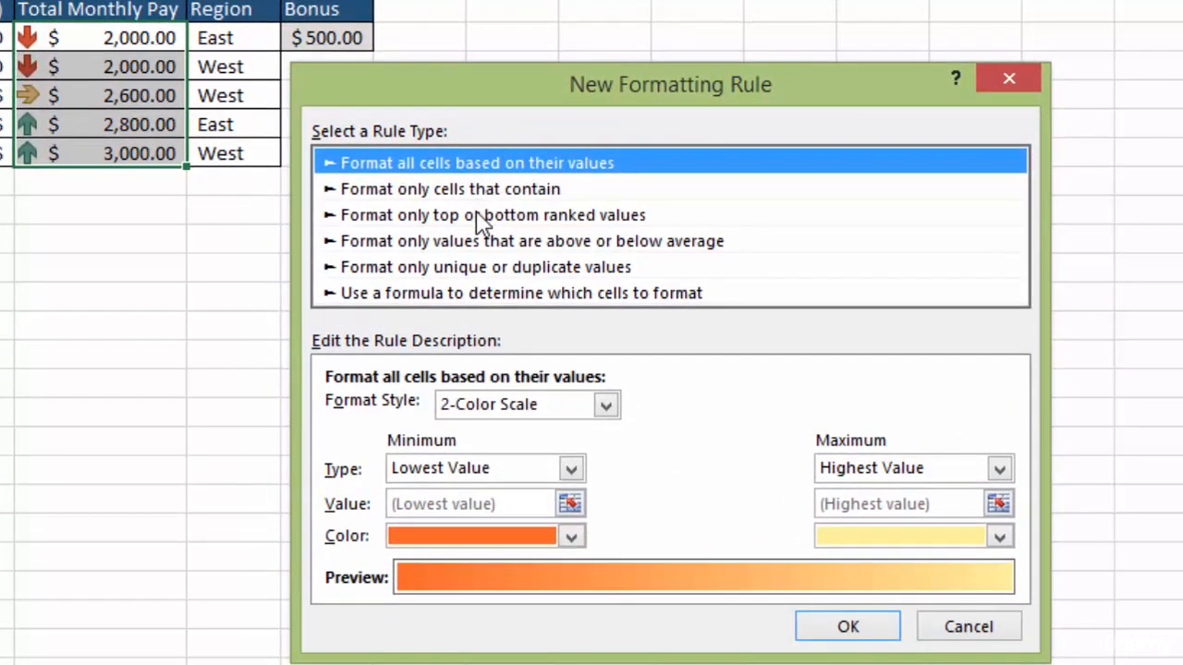
pyautogui.click(502, 296)
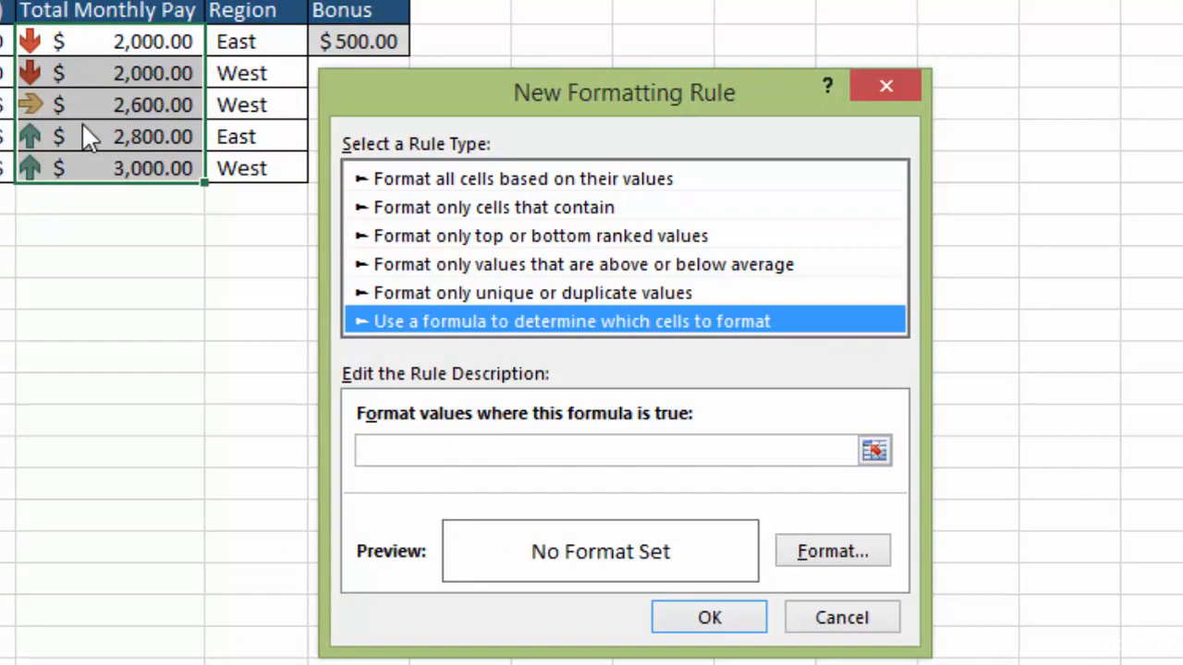
pyautogui.click(446, 452)
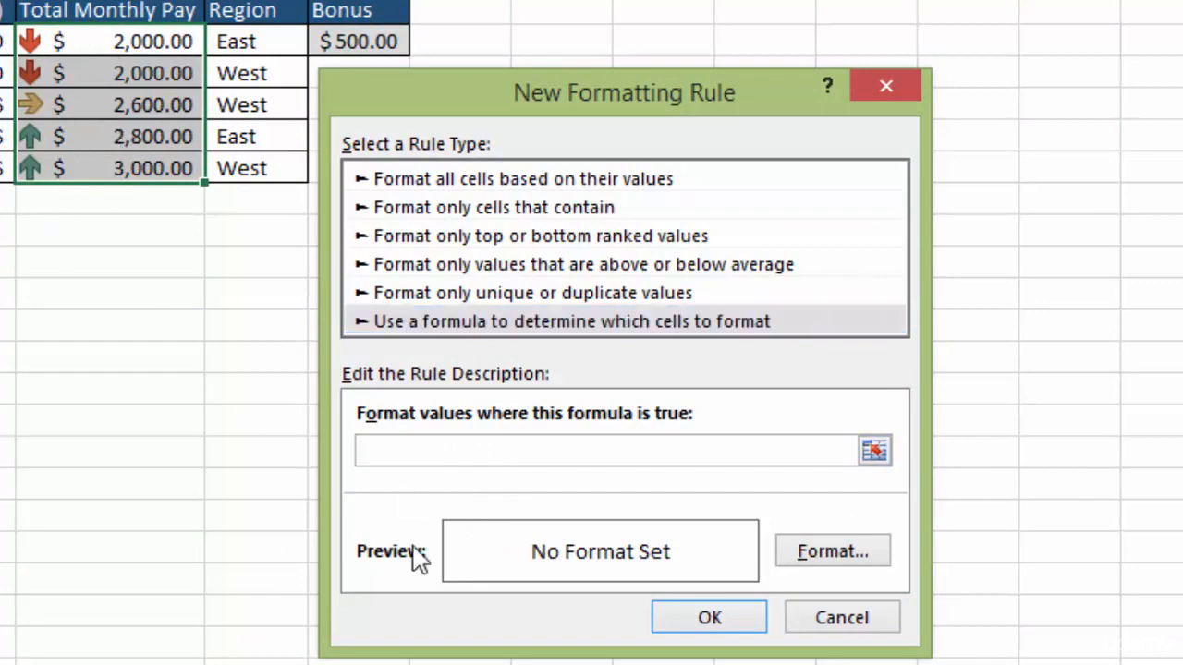
pyautogui.write('=and(E2="')
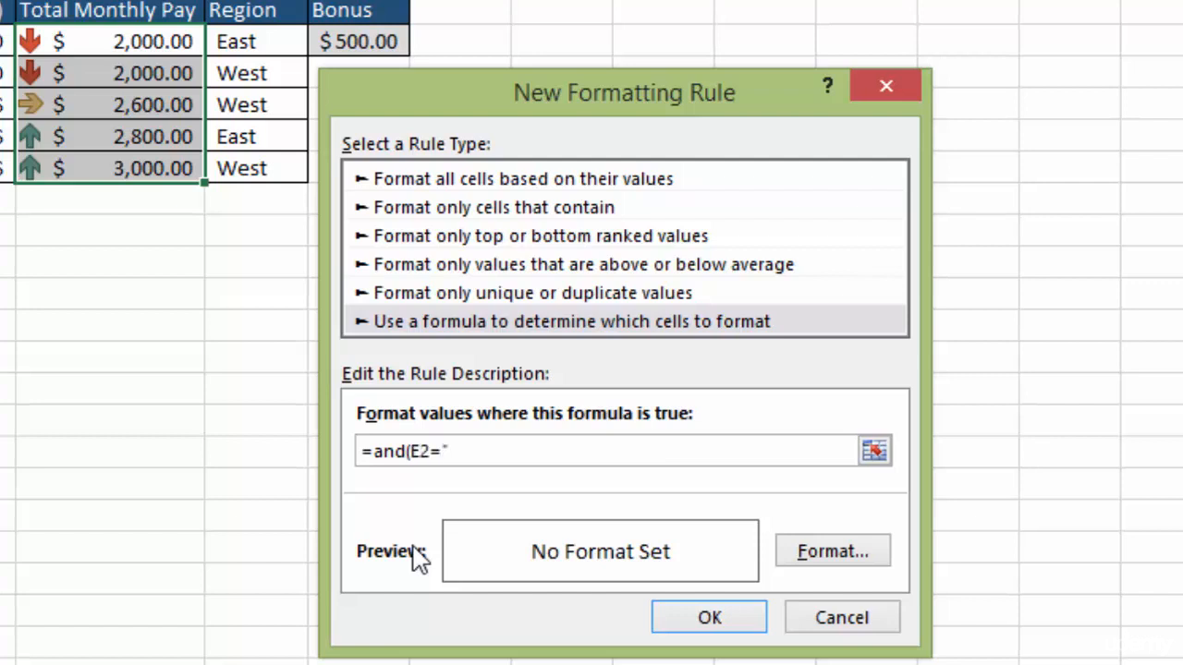
pyautogui.write('west",D2>')
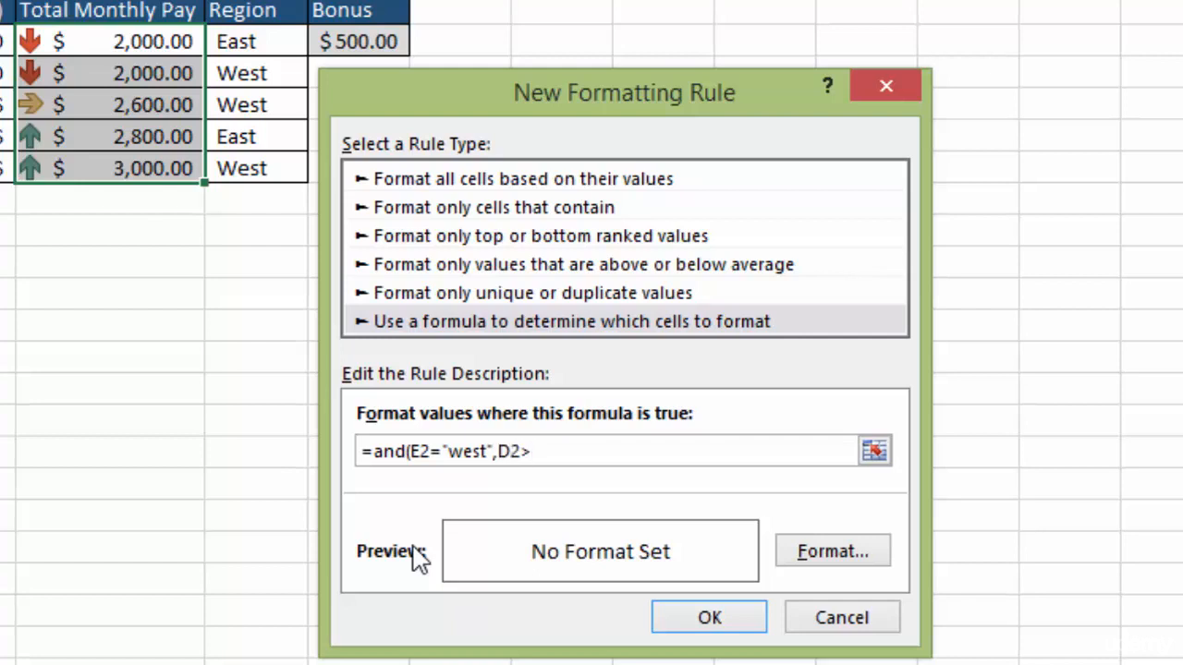
pyautogui.write('2500)')
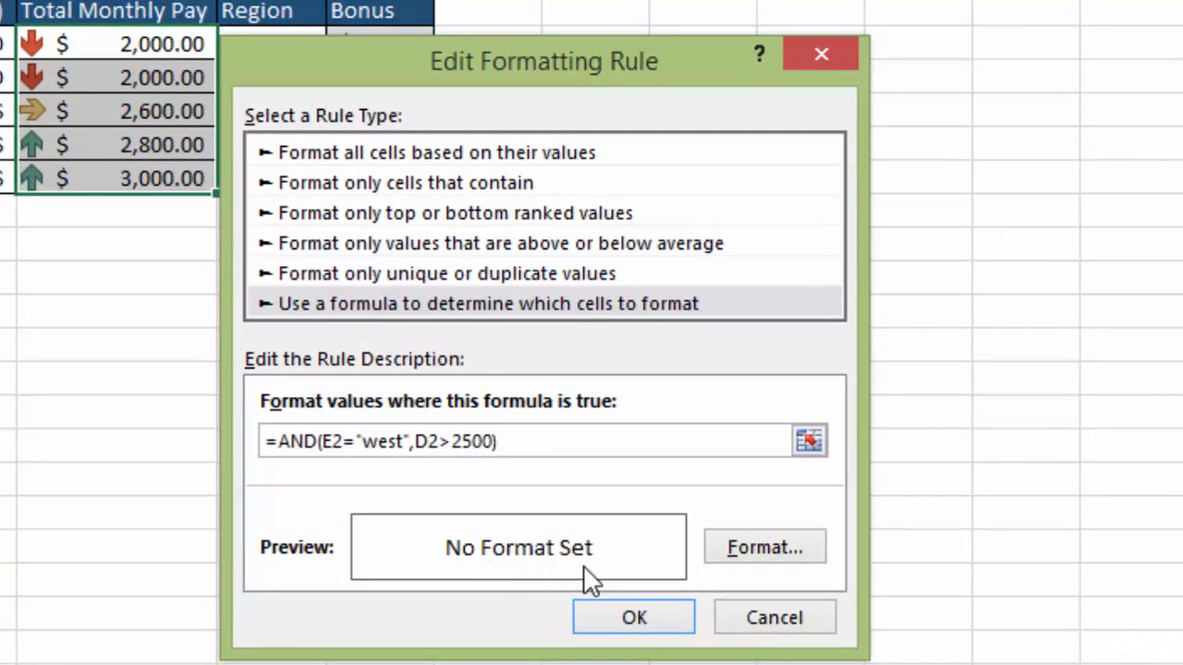
# Step: Give the formula rule a solid yellow fill and apply it to D2:D6
pyautogui.click(780, 548)
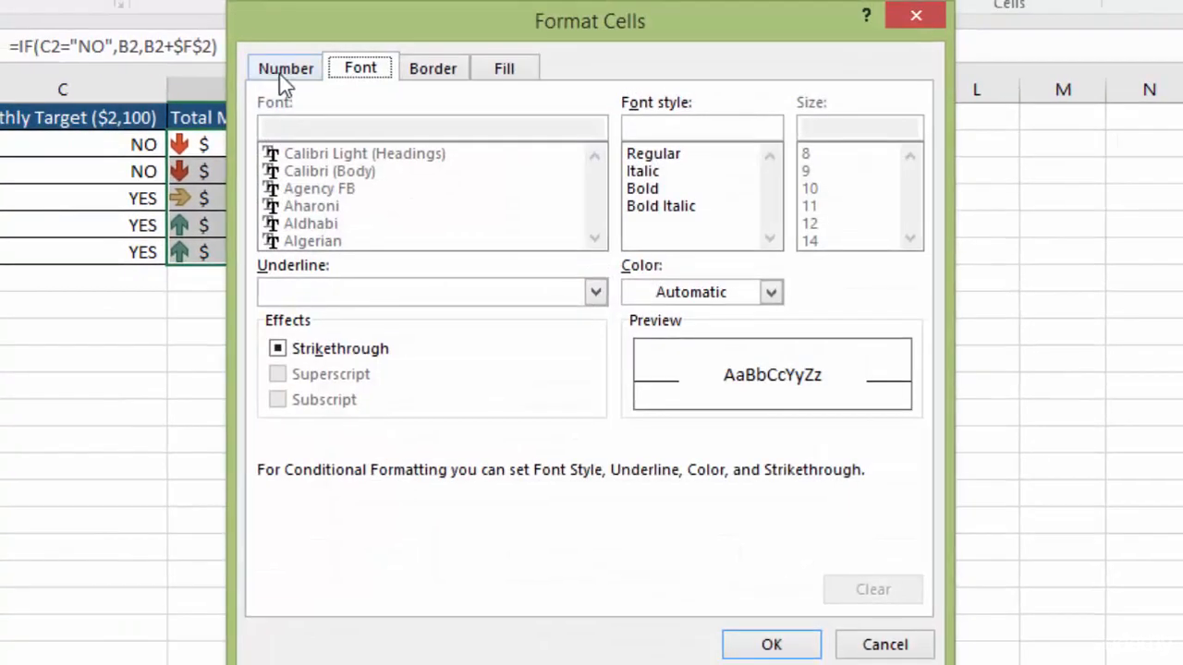
pyautogui.click(284, 72)
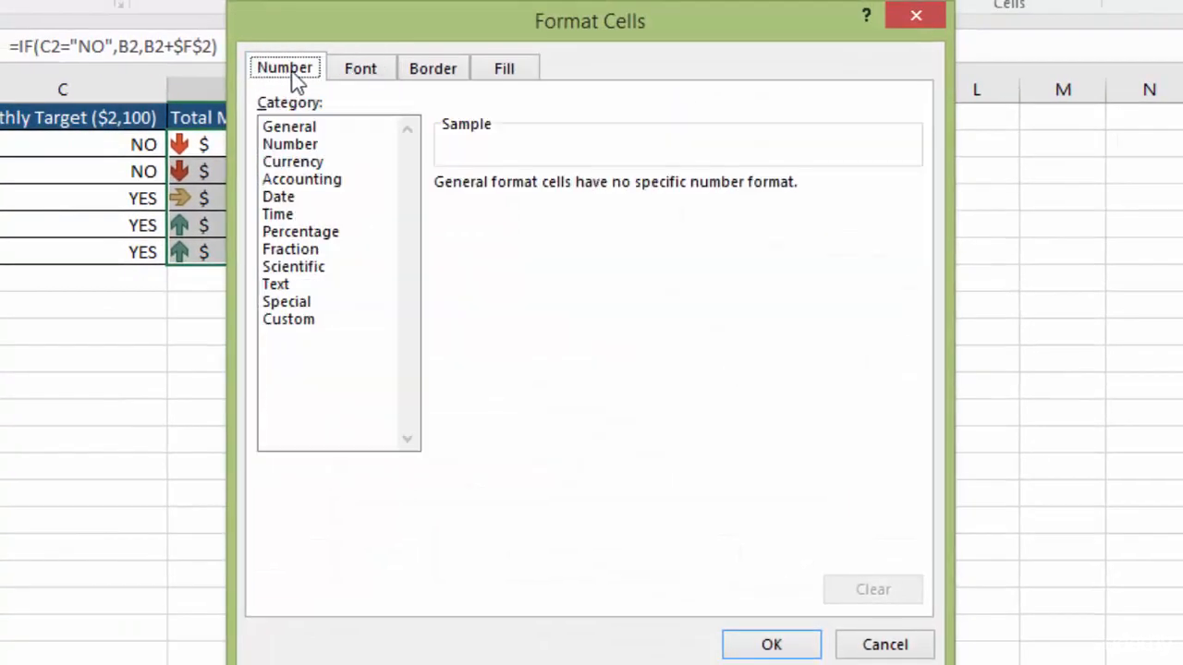
pyautogui.click(361, 76)
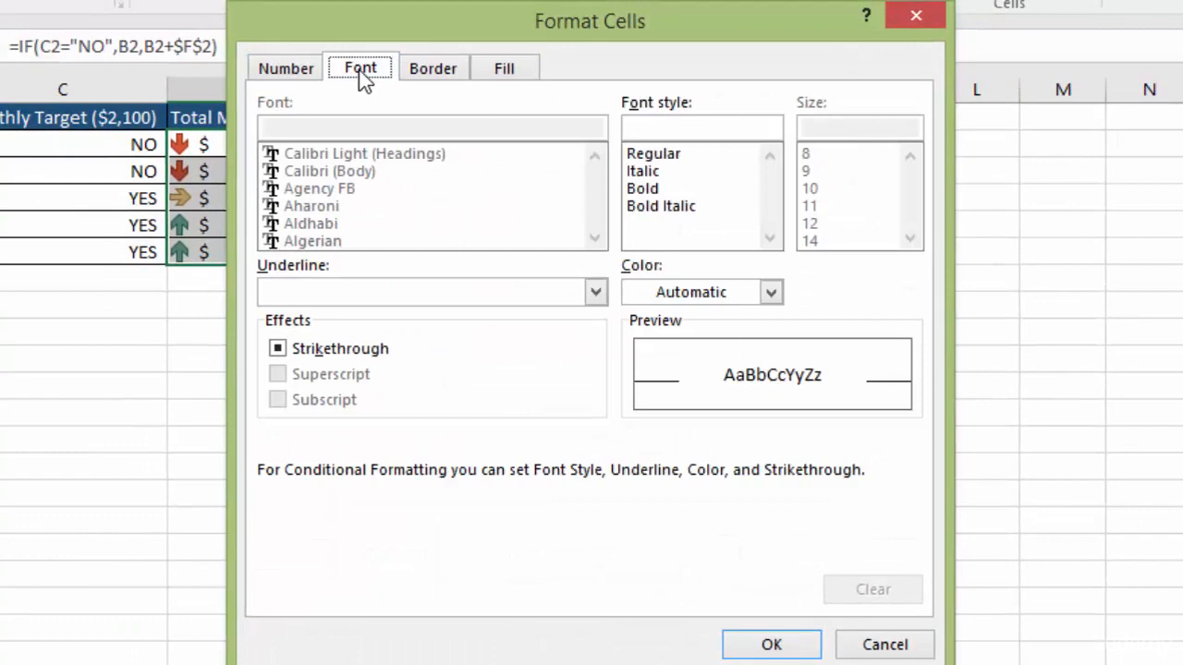
pyautogui.click(431, 70)
pyautogui.click(508, 74)
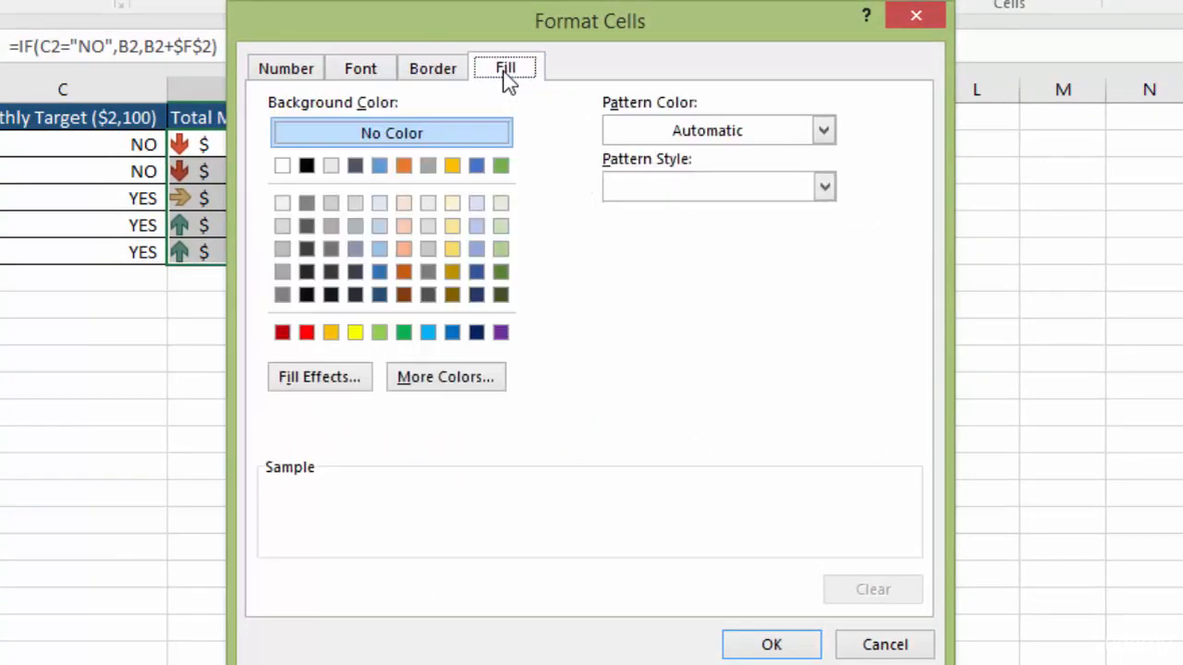
pyautogui.click(354, 333)
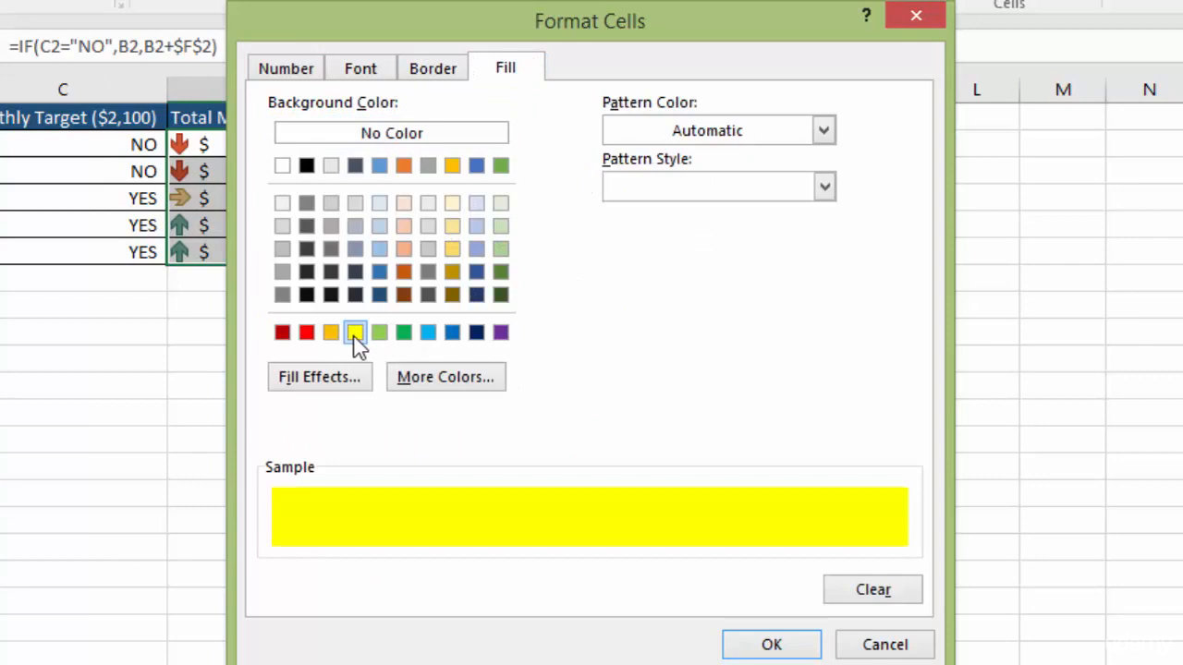
pyautogui.click(788, 650)
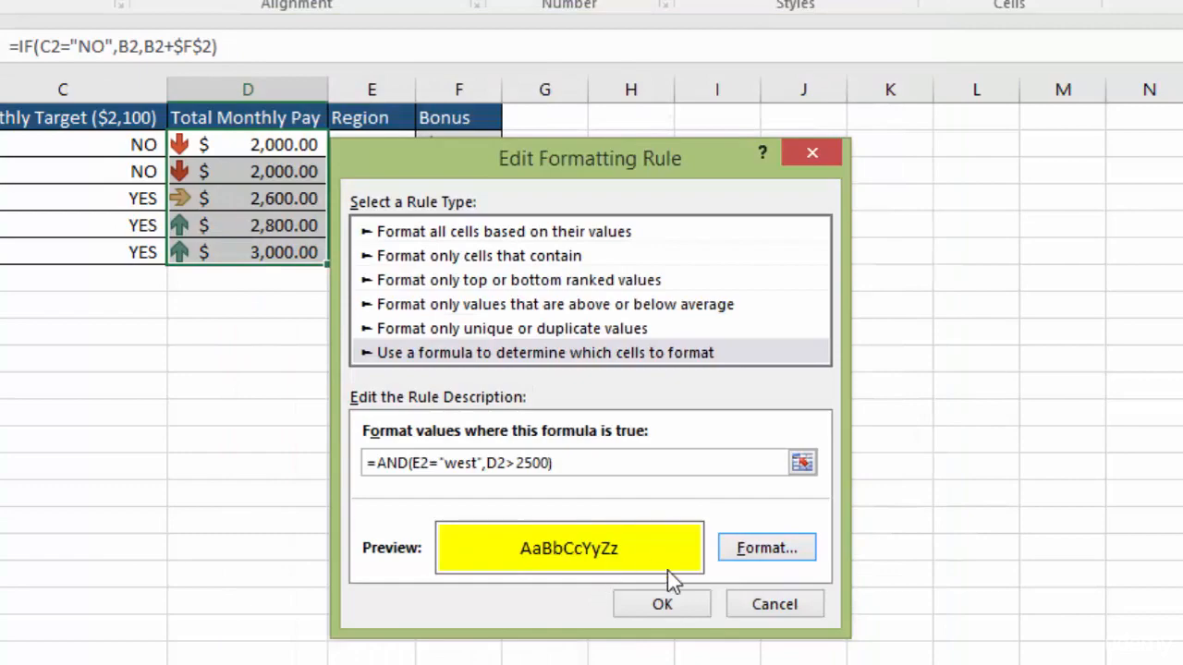
pyautogui.click(660, 604)
pyautogui.click(753, 568)
pyautogui.click(494, 379)
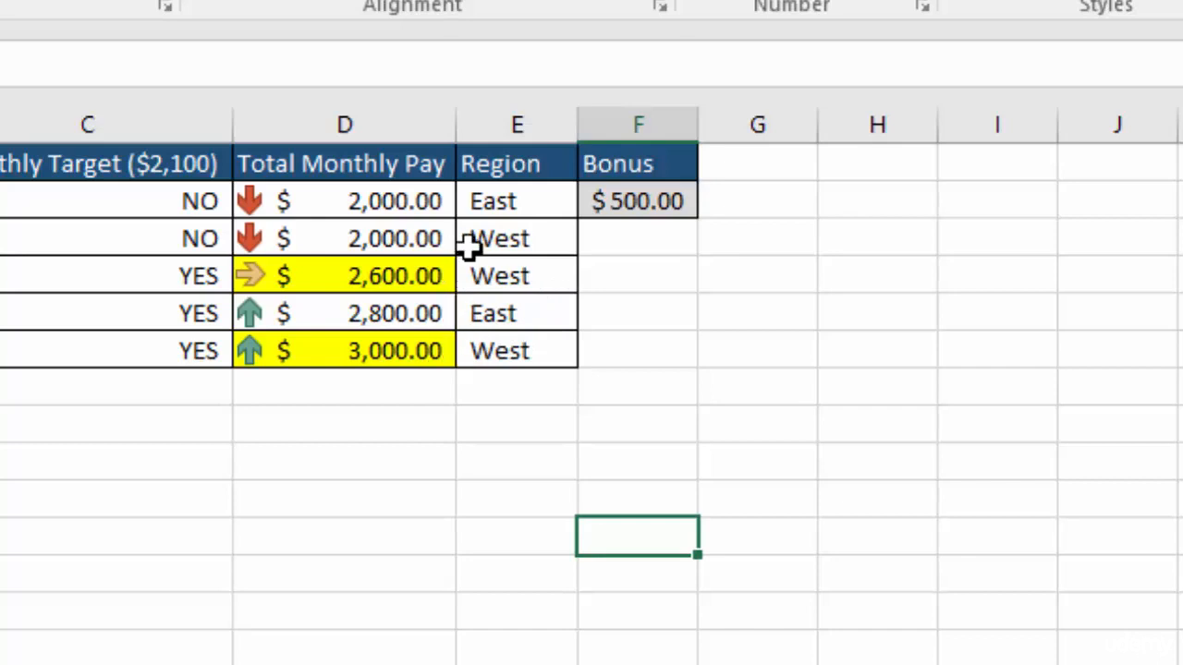
# Step: Edit the yellow formula rule on D2:D6 to =AND(E2="west",D2<2500) and apply the change
pyautogui.moveTo(359, 204); pyautogui.dragTo(360, 348)
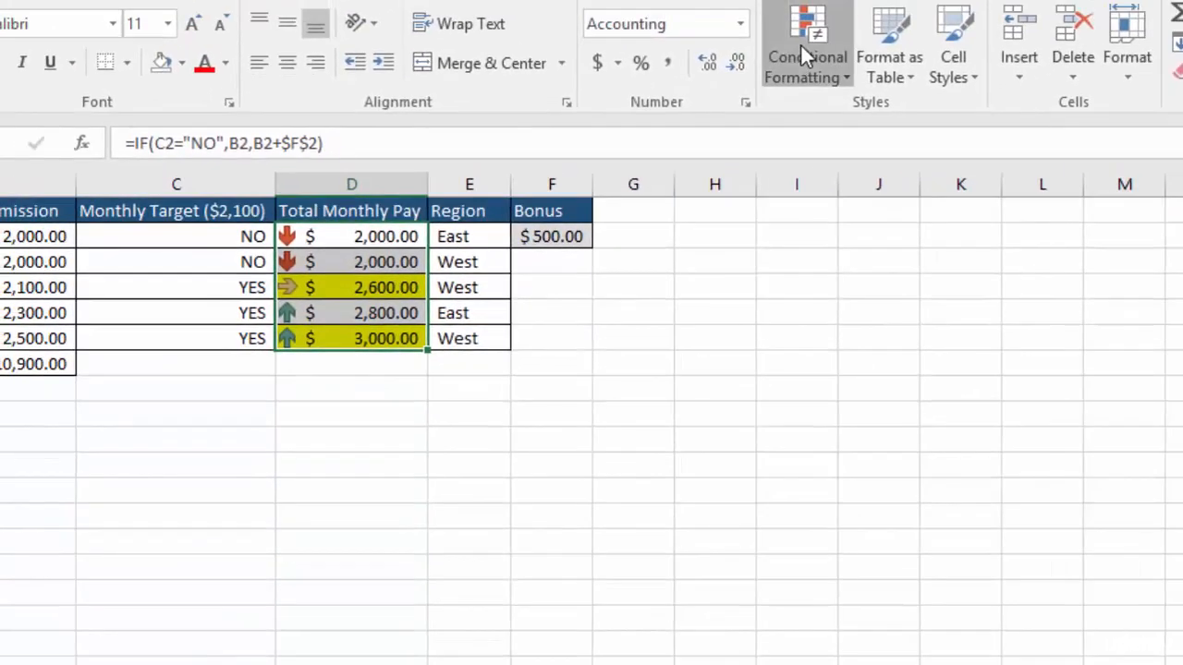
pyautogui.click(859, 8)
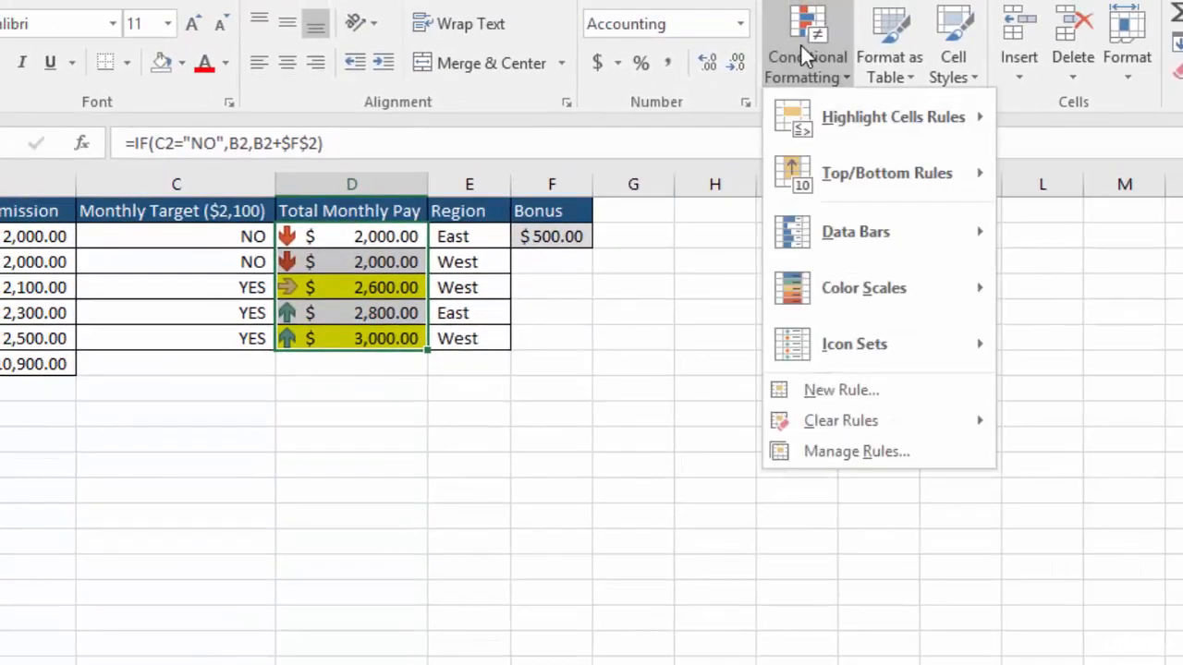
pyautogui.click(862, 457)
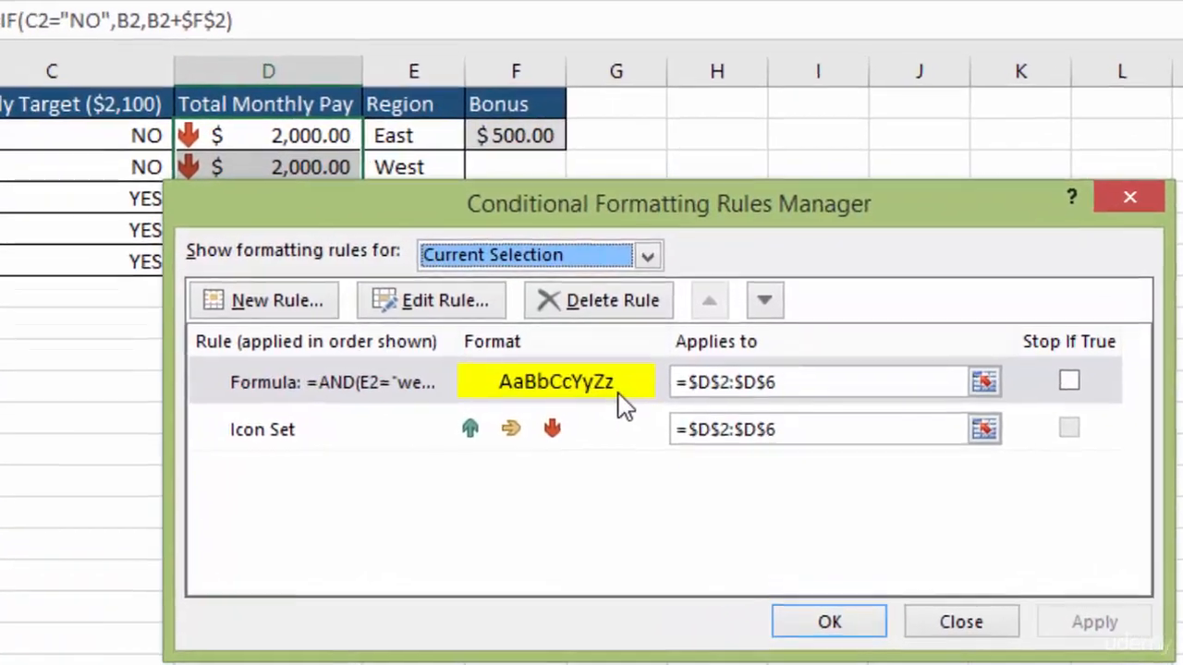
pyautogui.click(369, 383)
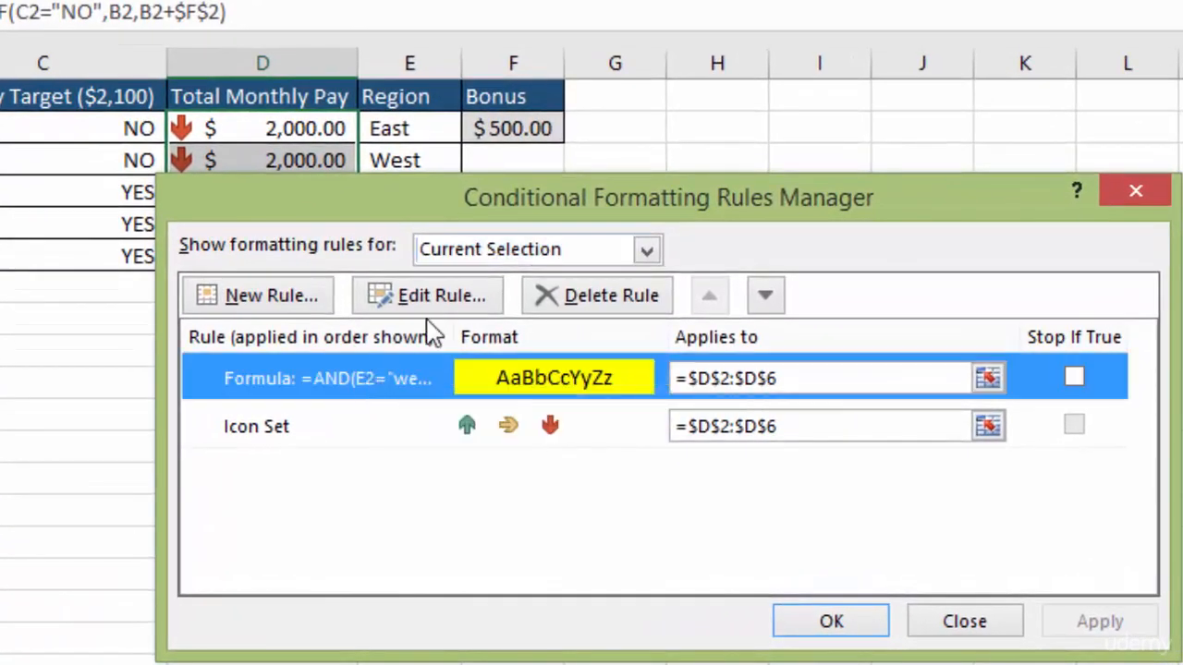
pyautogui.click(435, 296)
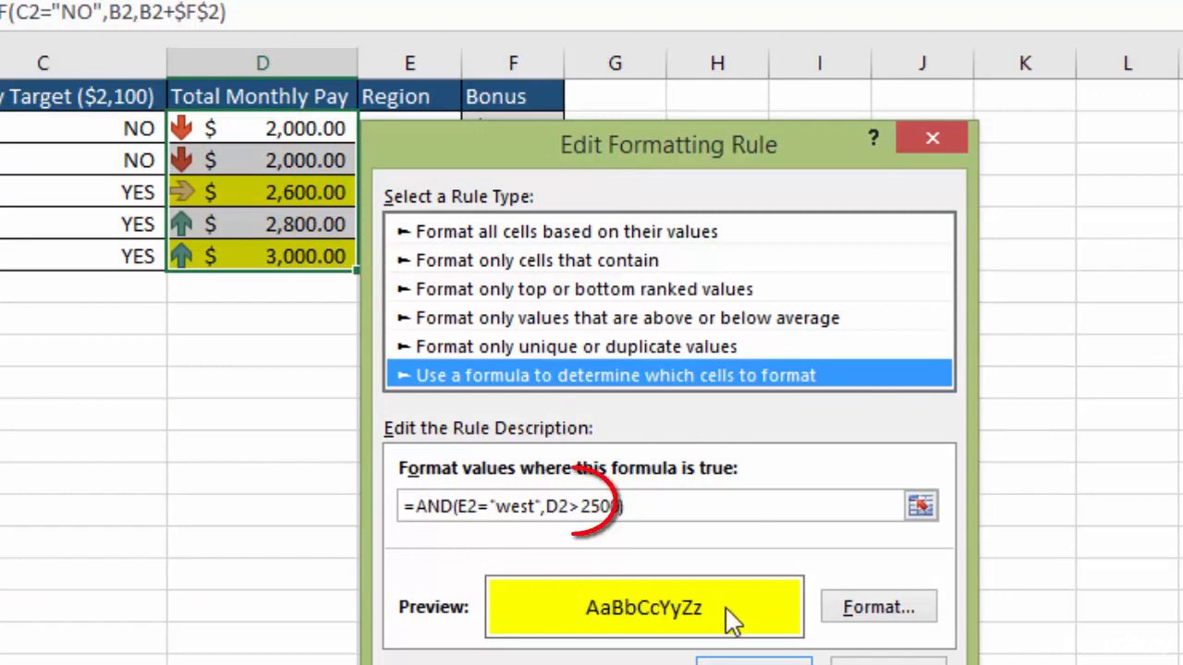
pyautogui.click(584, 499)
pyautogui.press('BackSpace')
pyautogui.write('<')
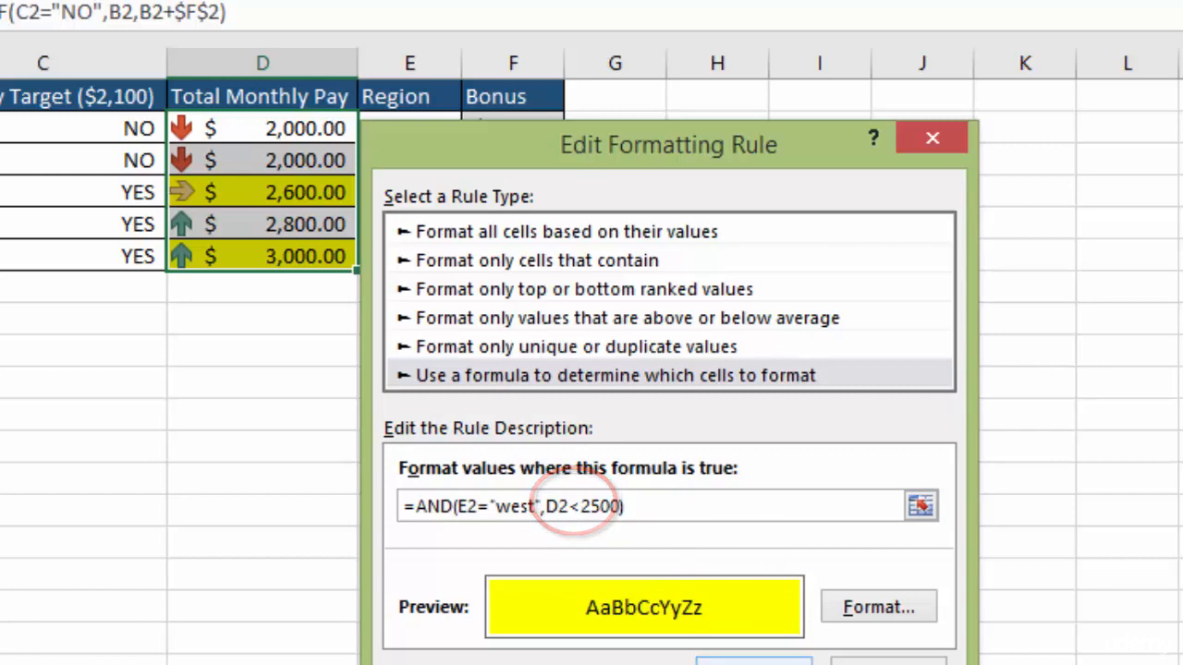
pyautogui.click(755, 660)
pyautogui.click(1104, 622)
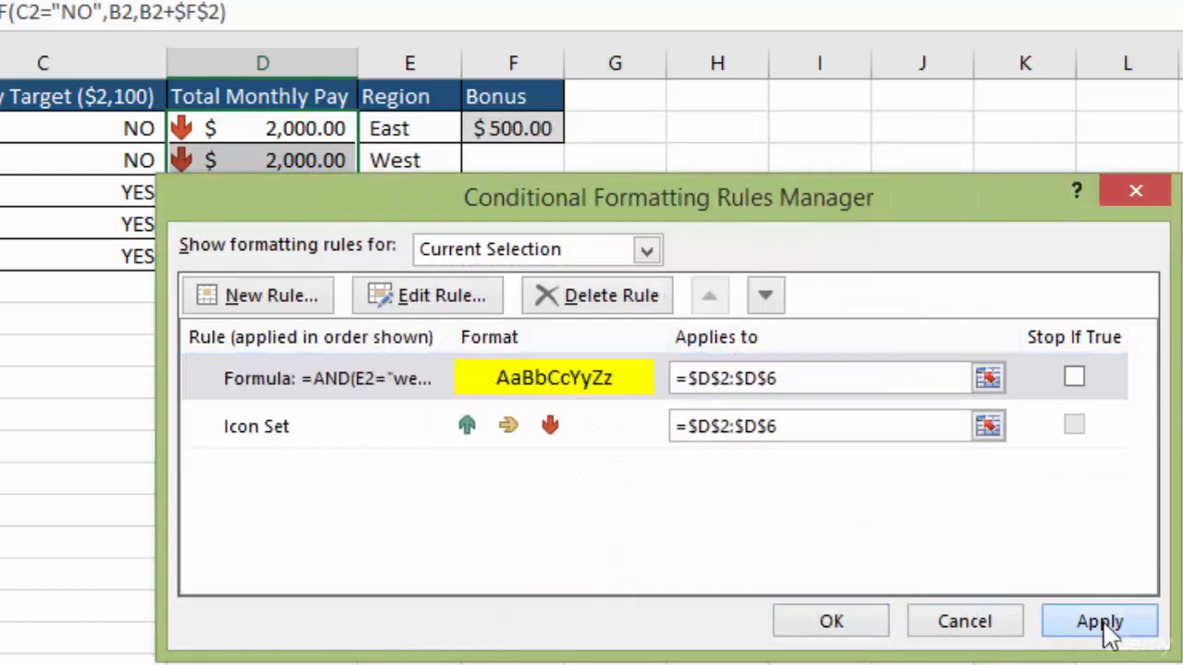
pyautogui.click(830, 624)
pyautogui.click(512, 383)
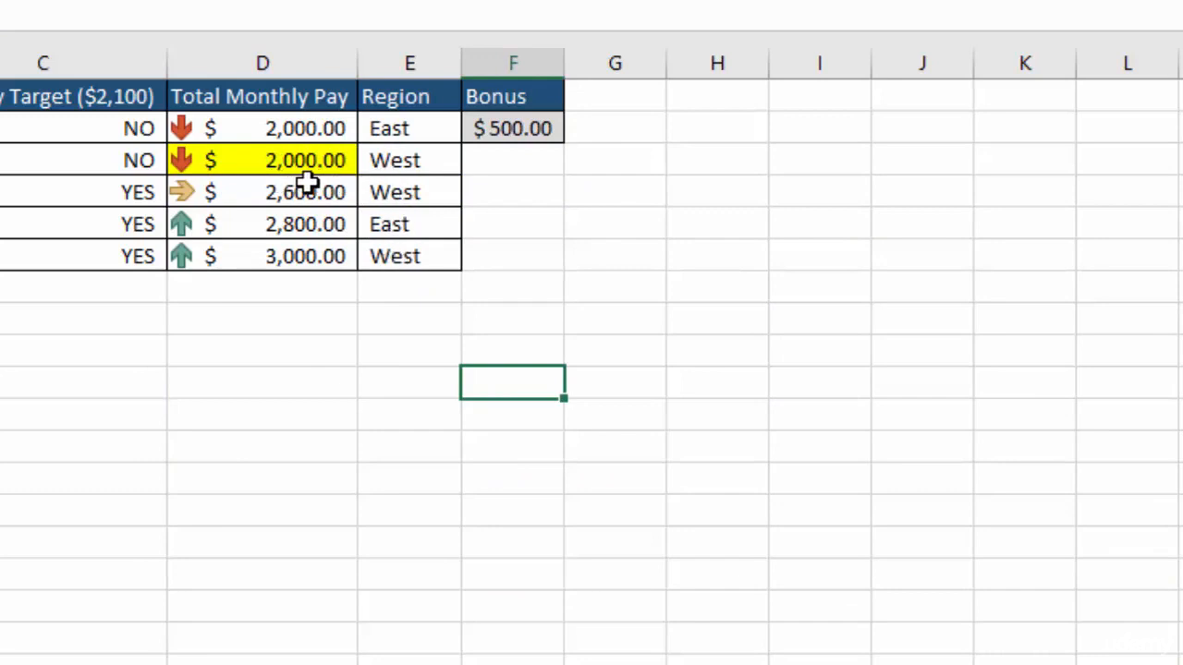
pyautogui.click(819, 319)
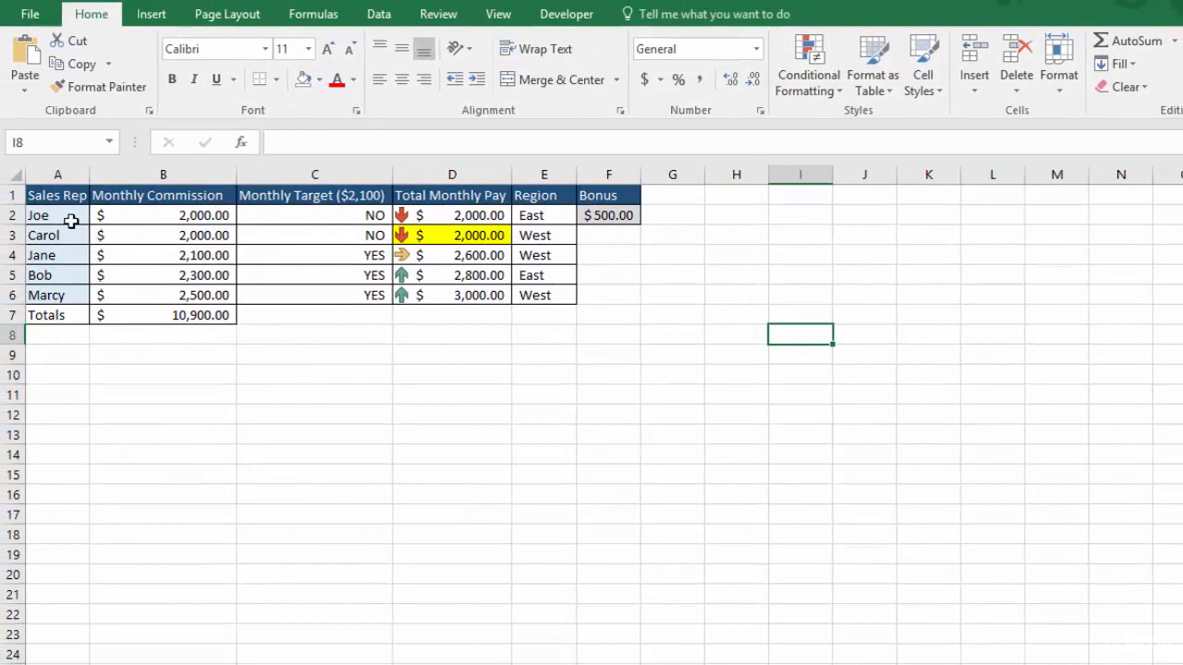
# Step: Format the sales data in A1:E6 as a table with headers, using a light black-and-grey banded table style
pyautogui.moveTo(55, 195); pyautogui.dragTo(539, 293)
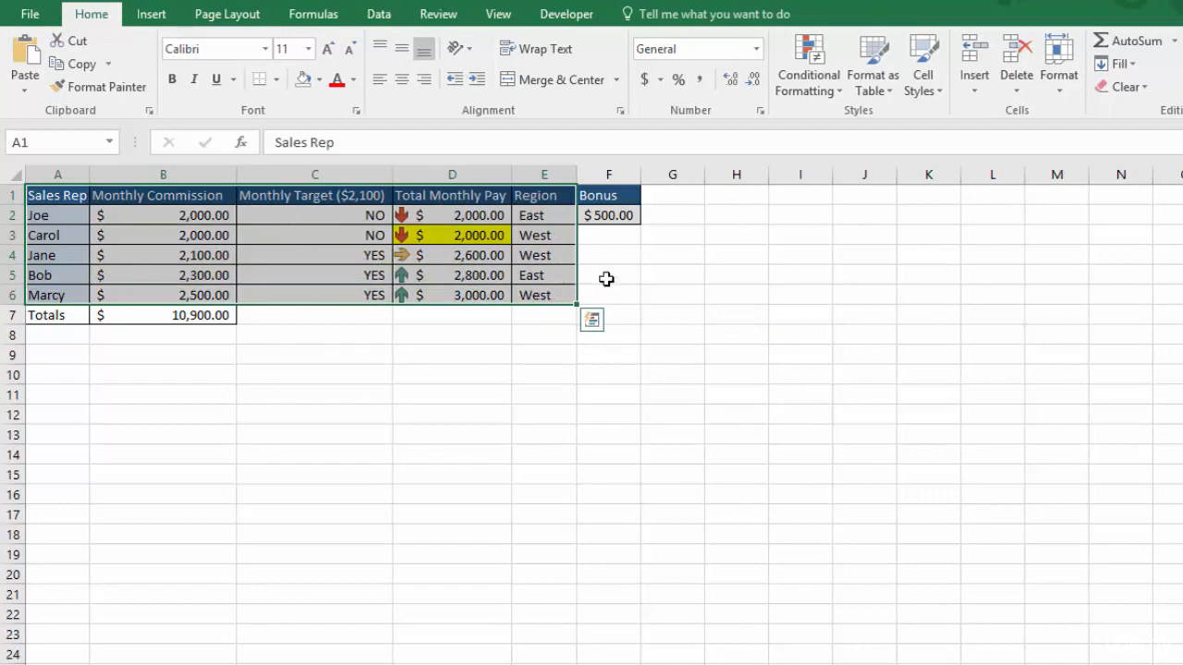
pyautogui.click(872, 58)
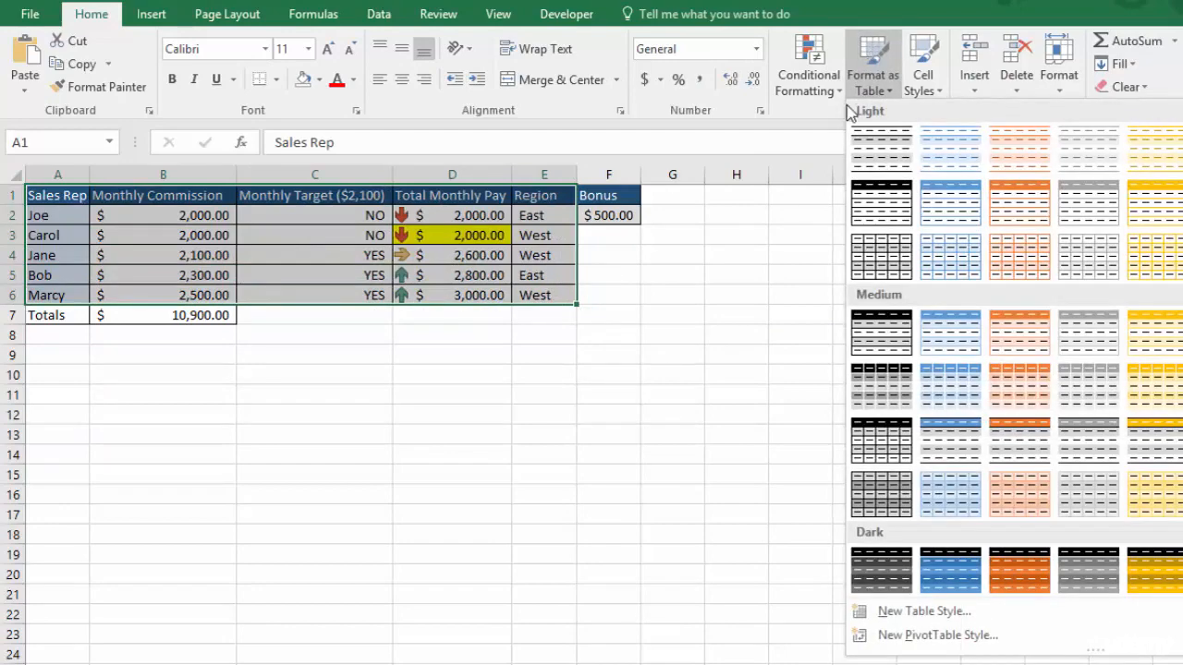
pyautogui.click(868, 162)
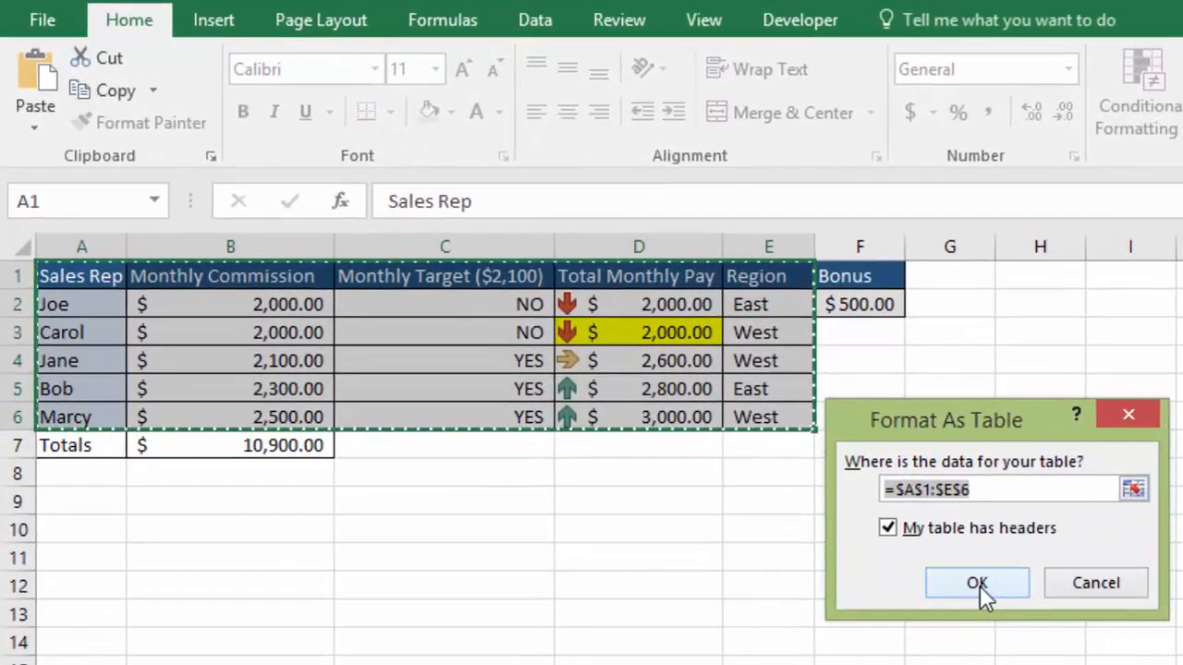
pyautogui.click(877, 523)
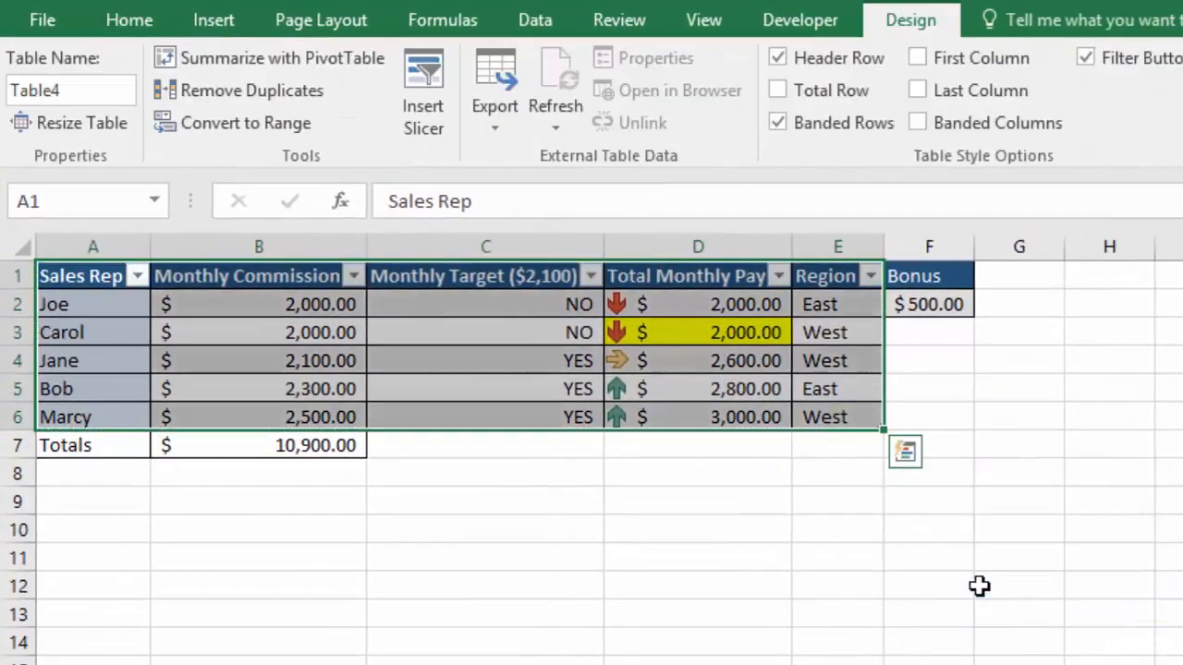
pyautogui.click(1056, 482)
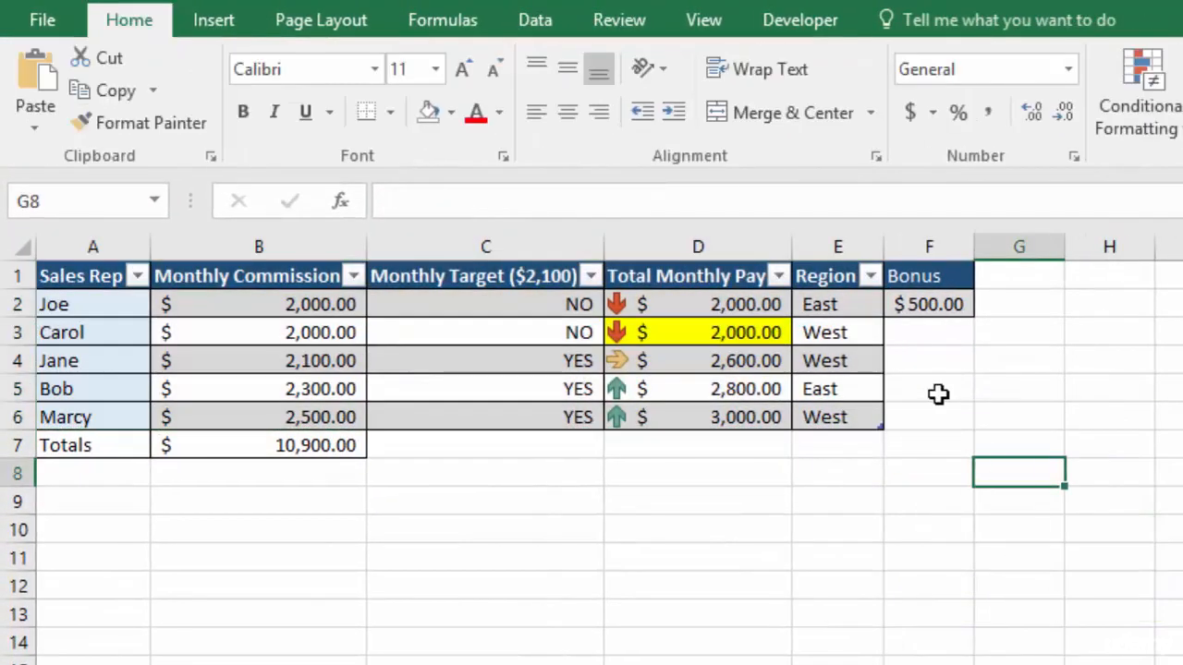
# Step: Sort the table by the Total Monthly Pay cell icons, first with red down arrows on top, and again with green up arrows on top
pyautogui.click(781, 278)
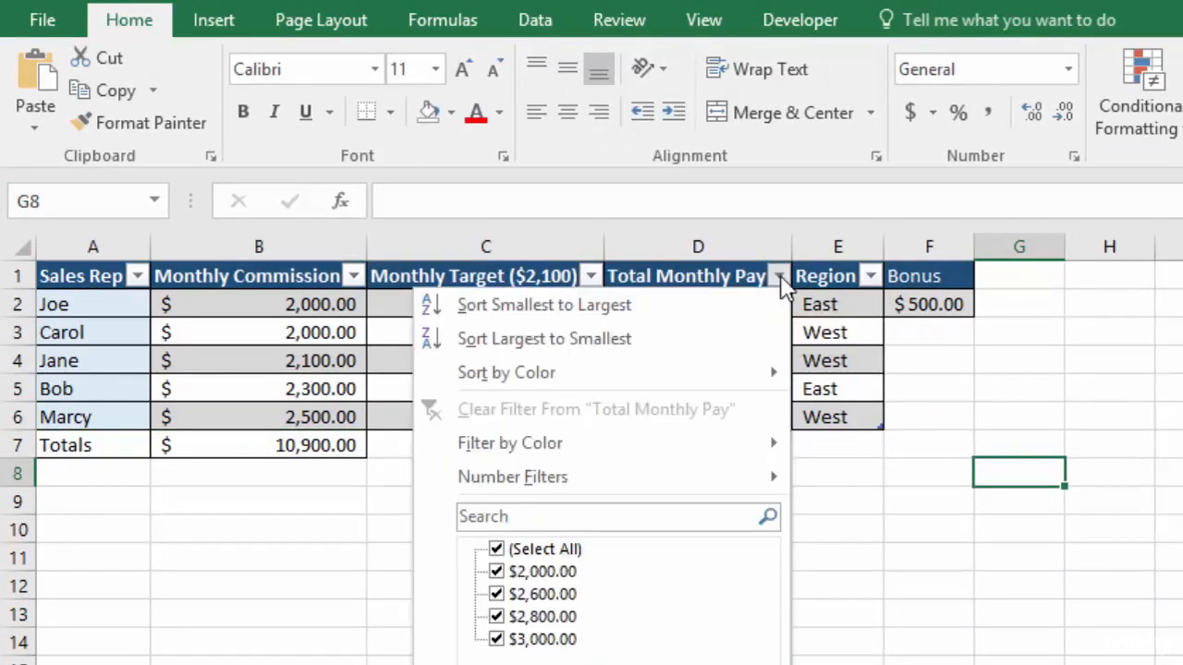
pyautogui.moveTo(536, 379)
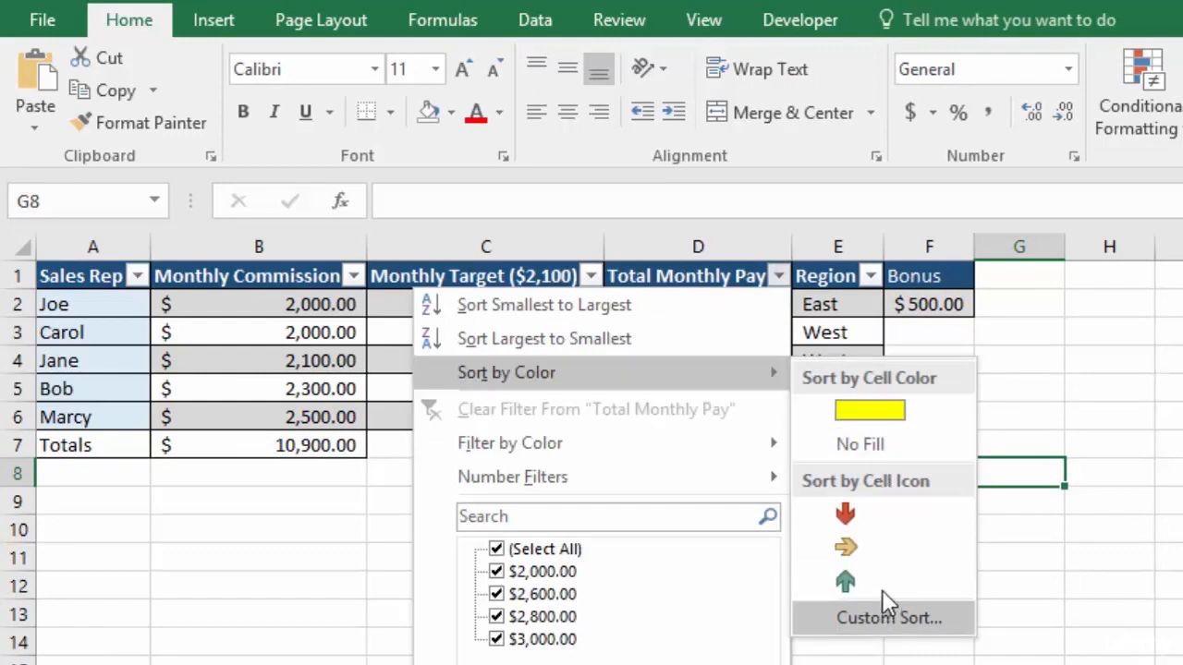
pyautogui.click(865, 512)
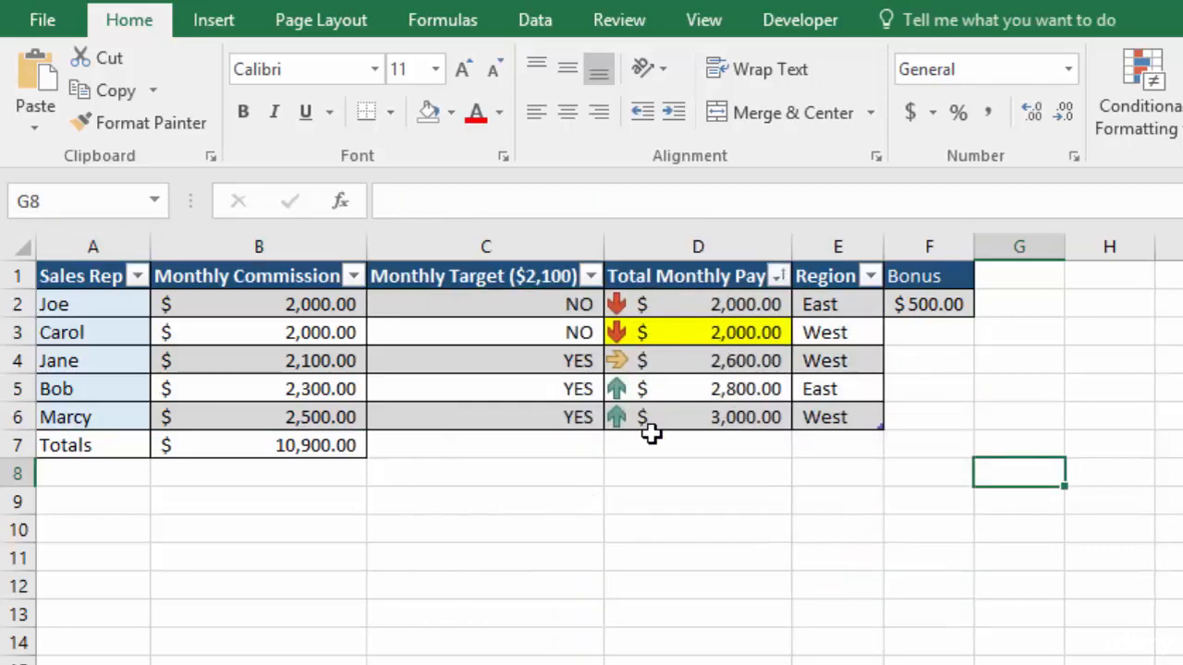
pyautogui.click(781, 280)
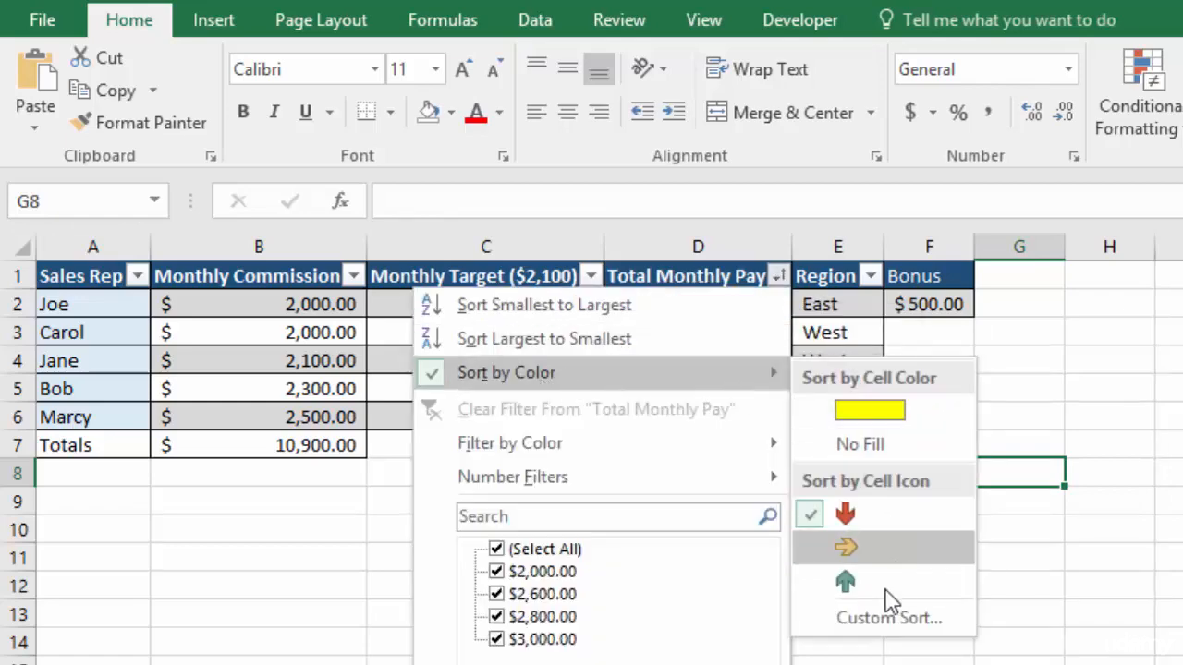
pyautogui.click(883, 584)
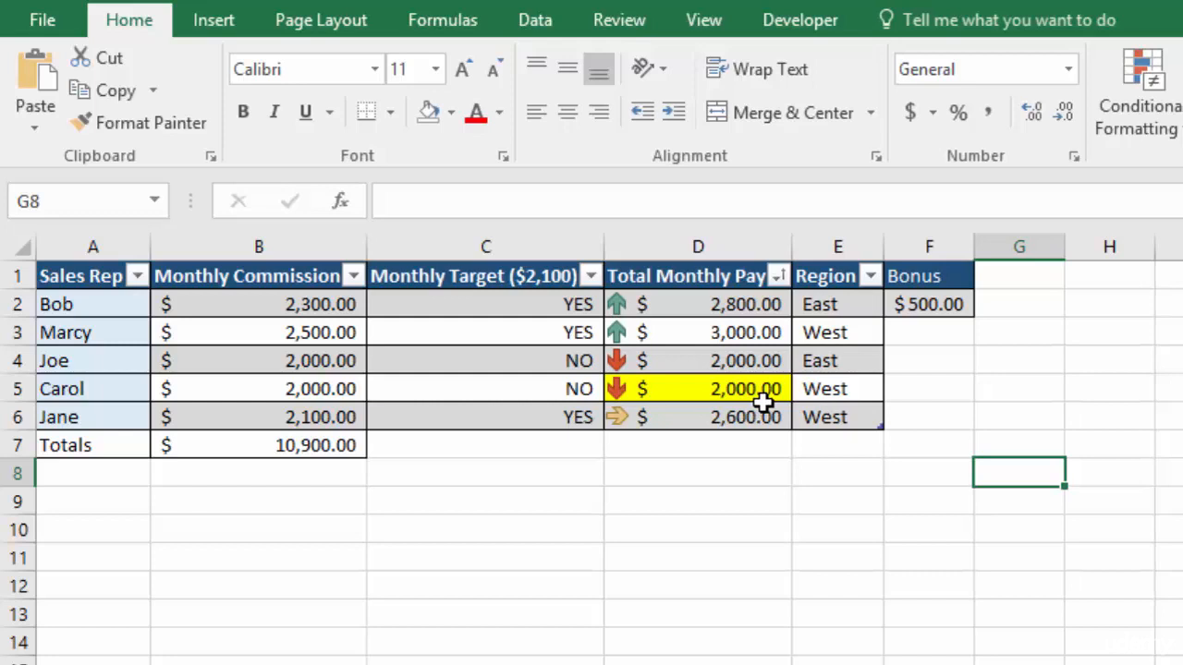
# Step: Sort the table by the yellow cell color in the Total Monthly Pay column
pyautogui.click(778, 275)
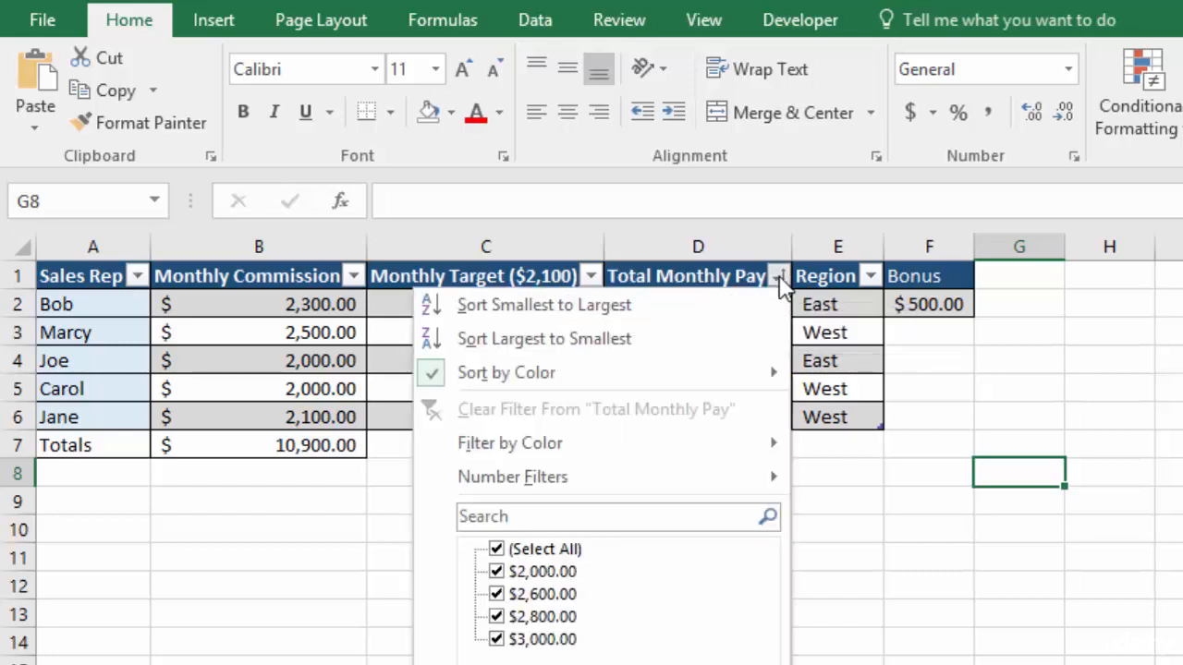
pyautogui.moveTo(591, 372)
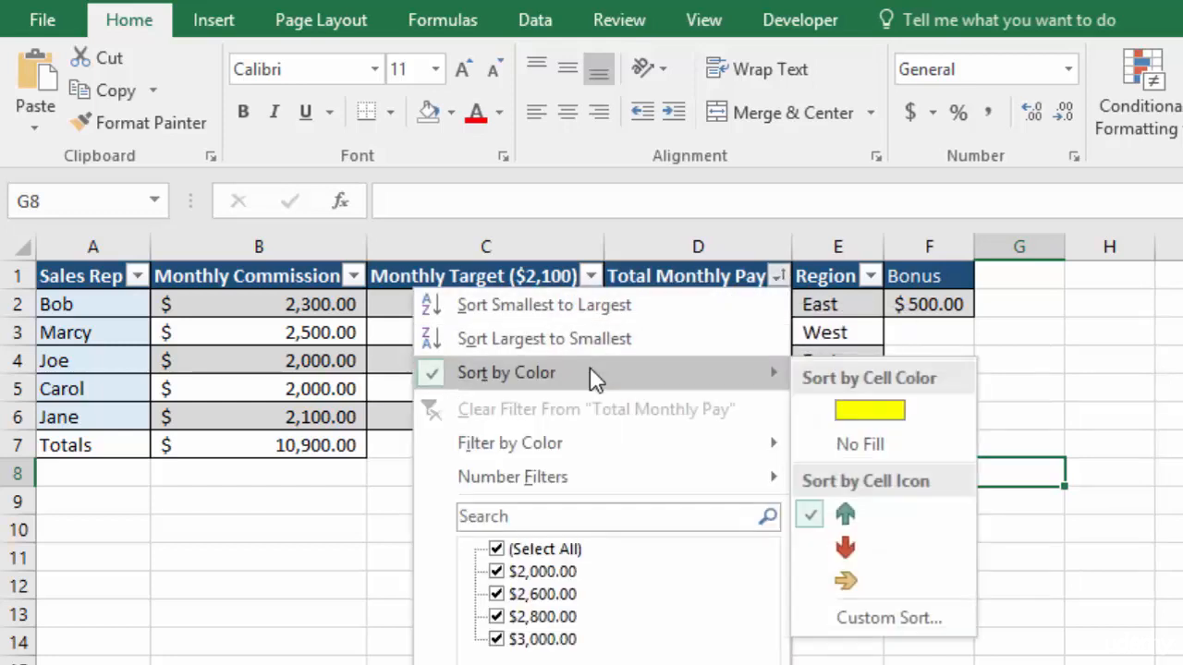
pyautogui.click(884, 413)
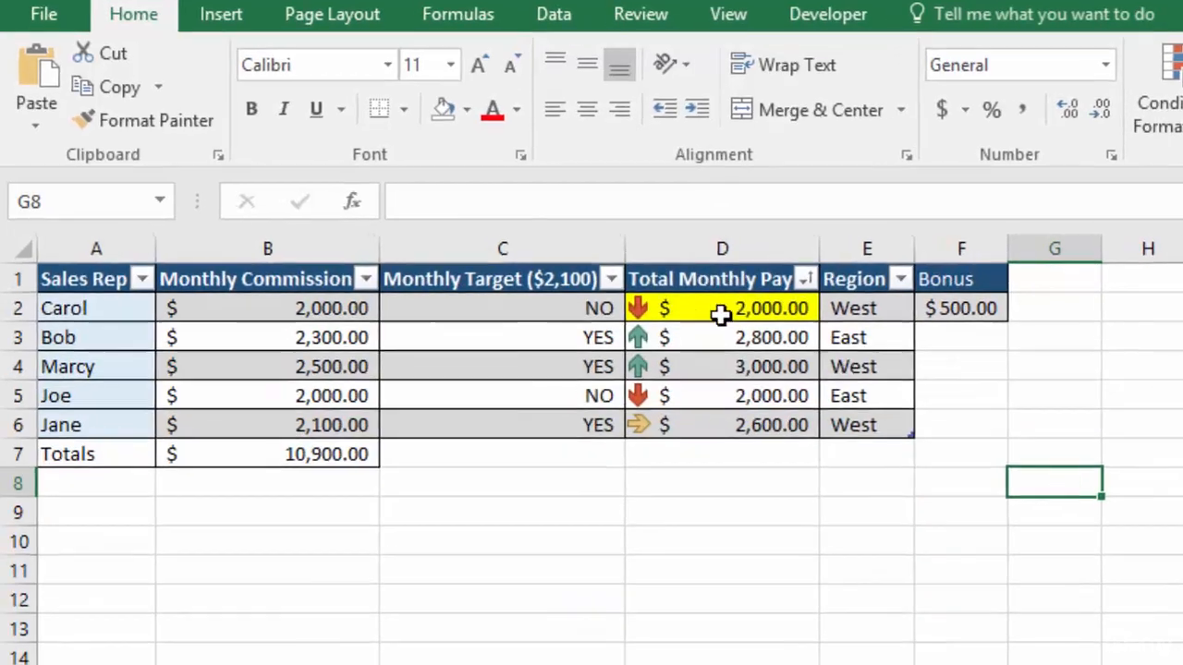